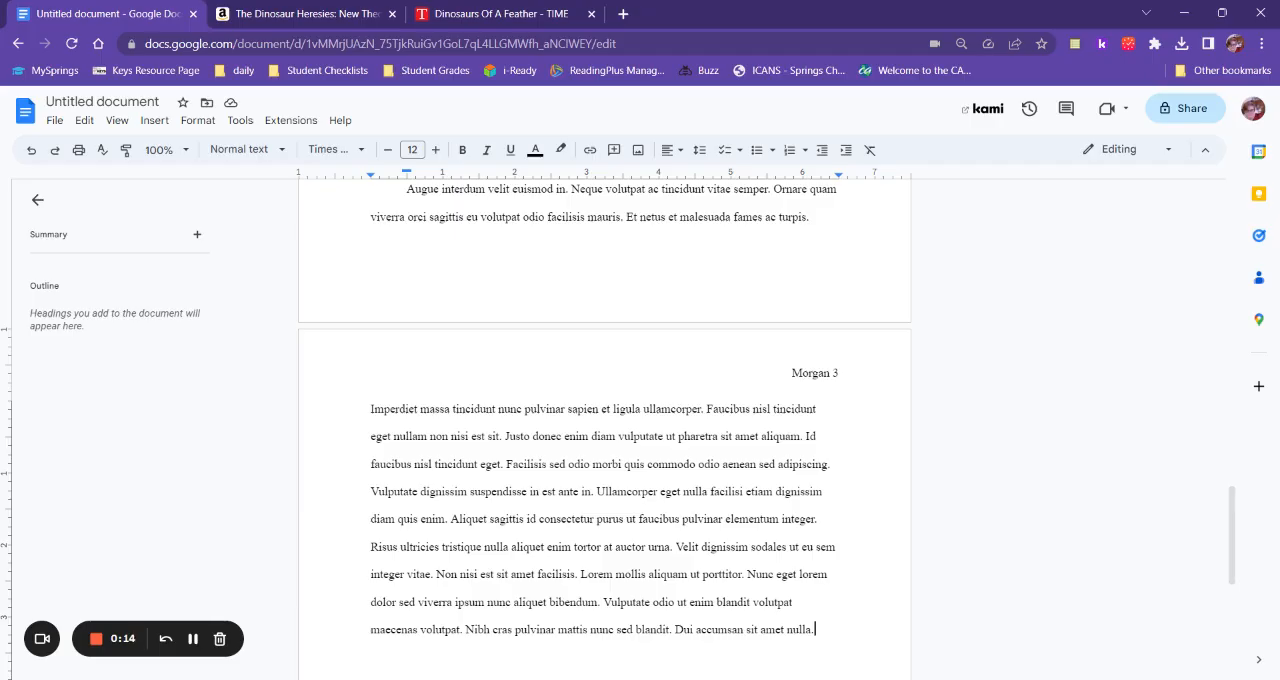
# Open the document's citation tool and start a new citation source for a book accessed in print.
pyautogui.scroll(-2, 604, 420)
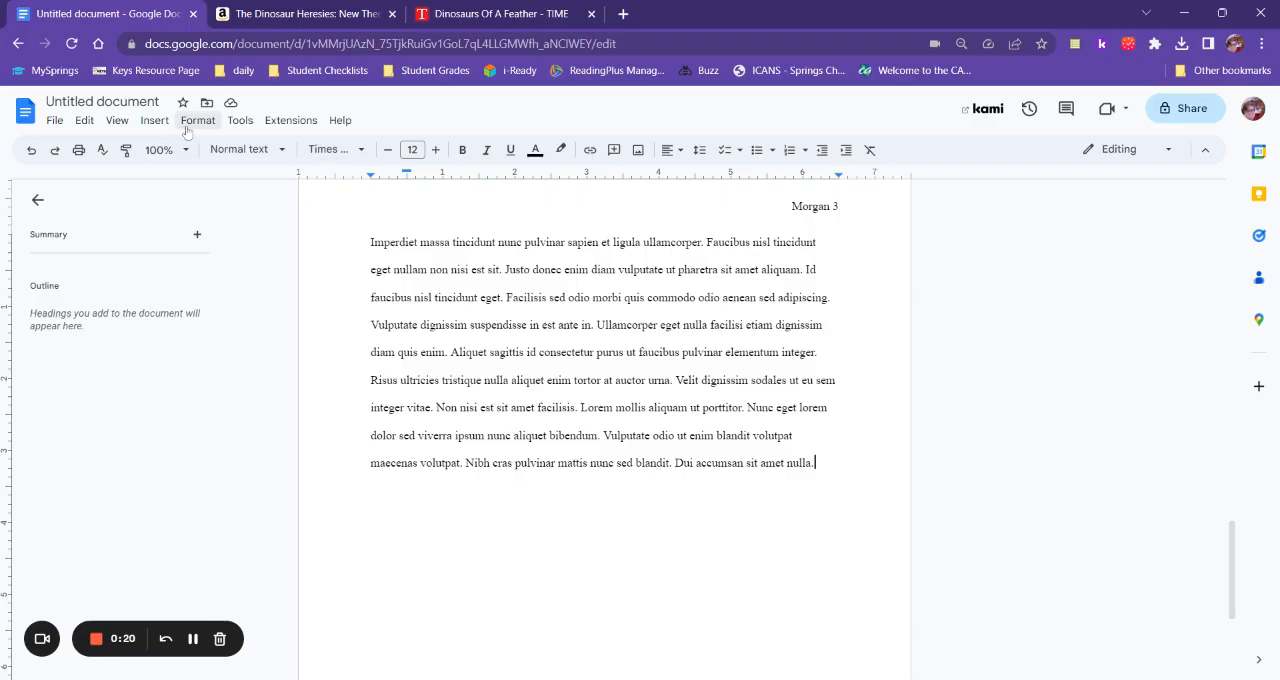
pyautogui.click(238, 121)
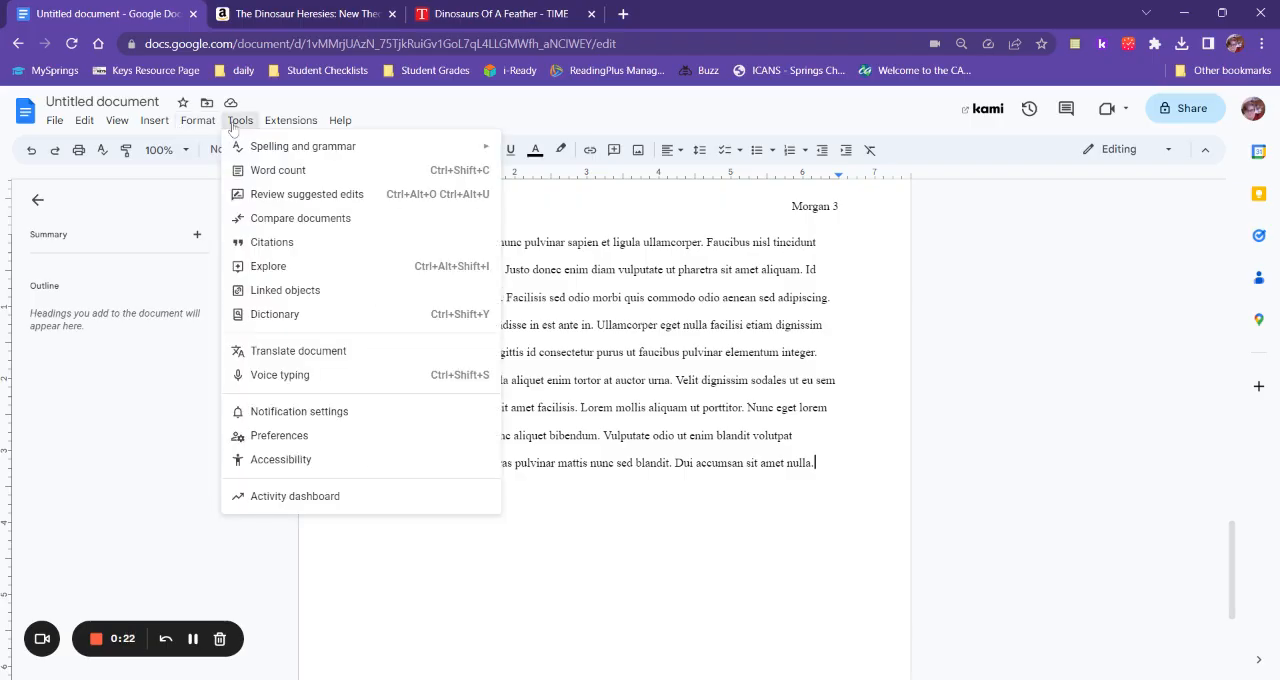
pyautogui.click(246, 242)
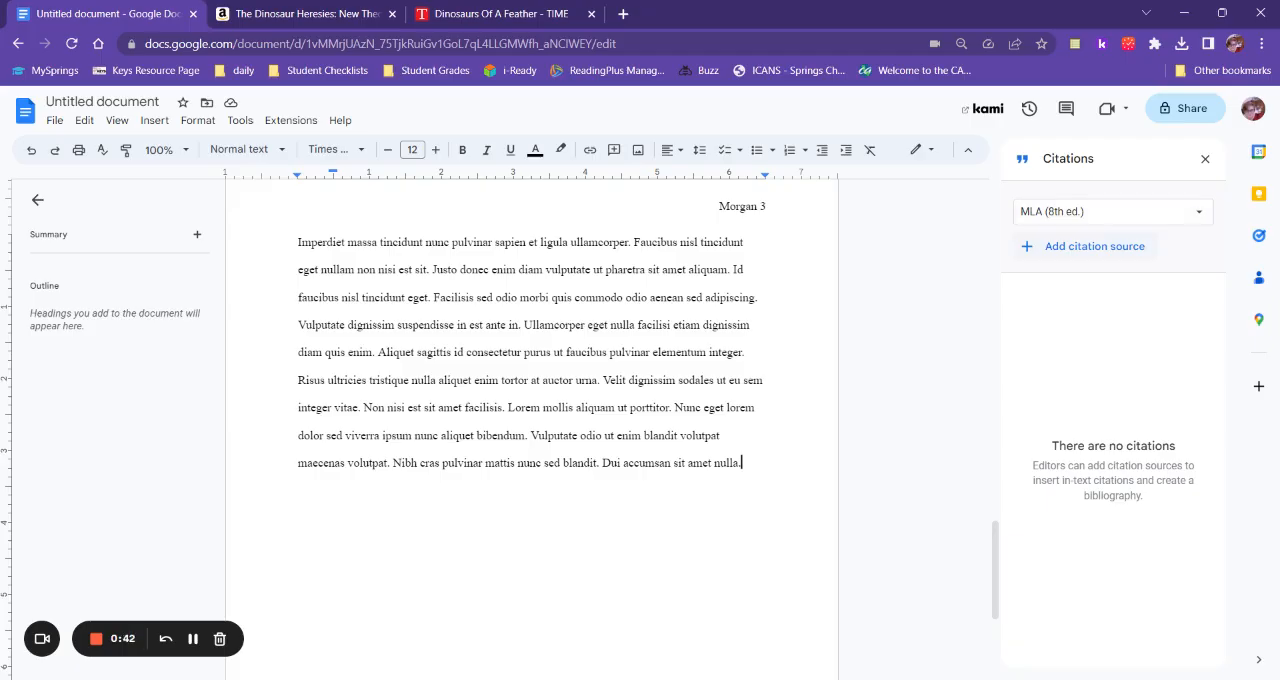
pyautogui.click(1096, 247)
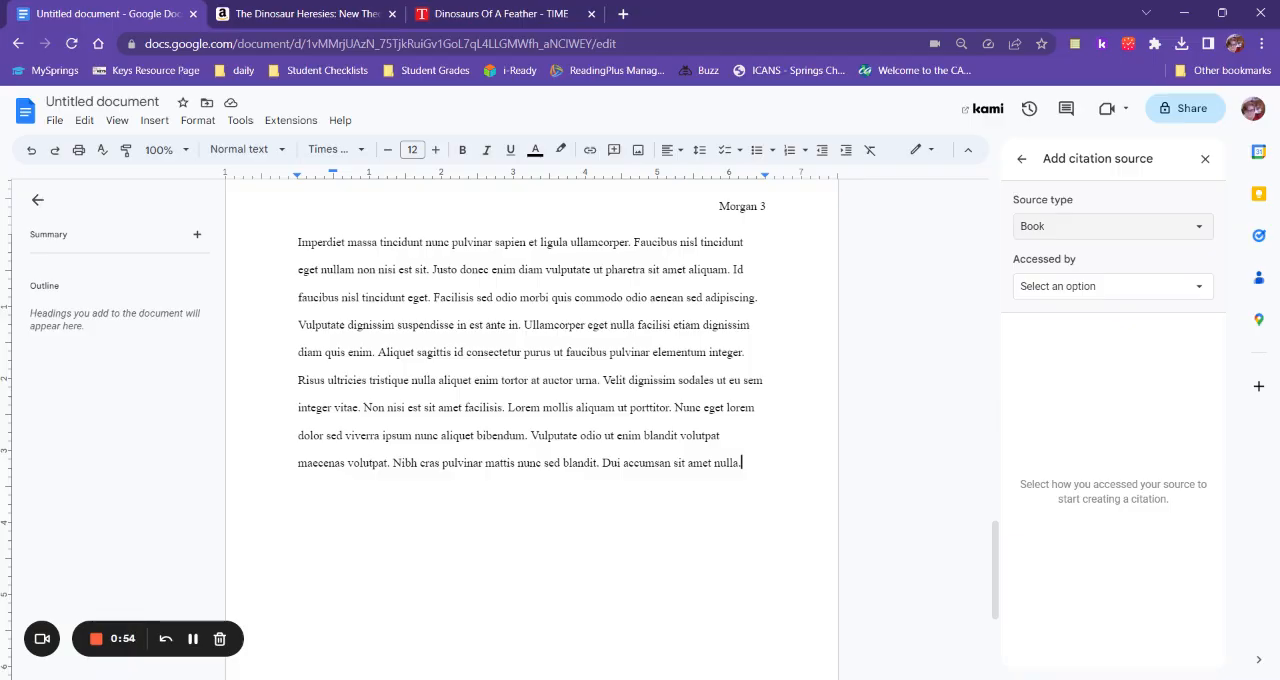
pyautogui.click(1069, 292)
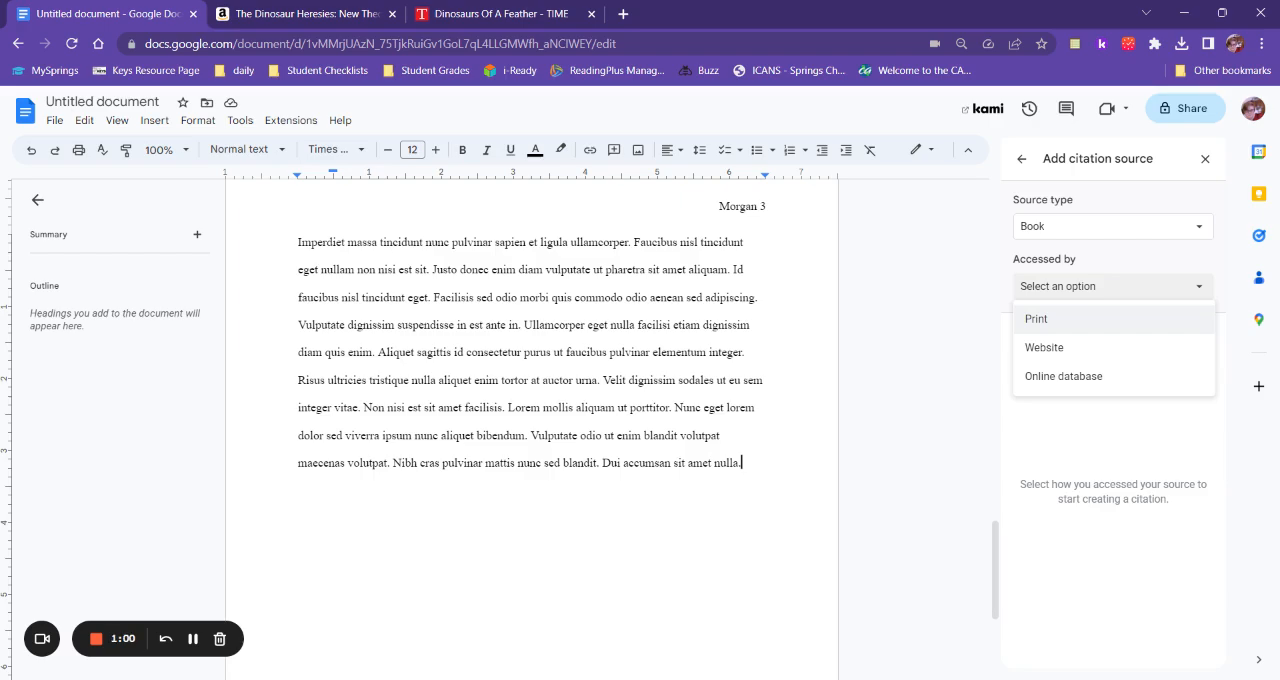
pyautogui.click(1048, 322)
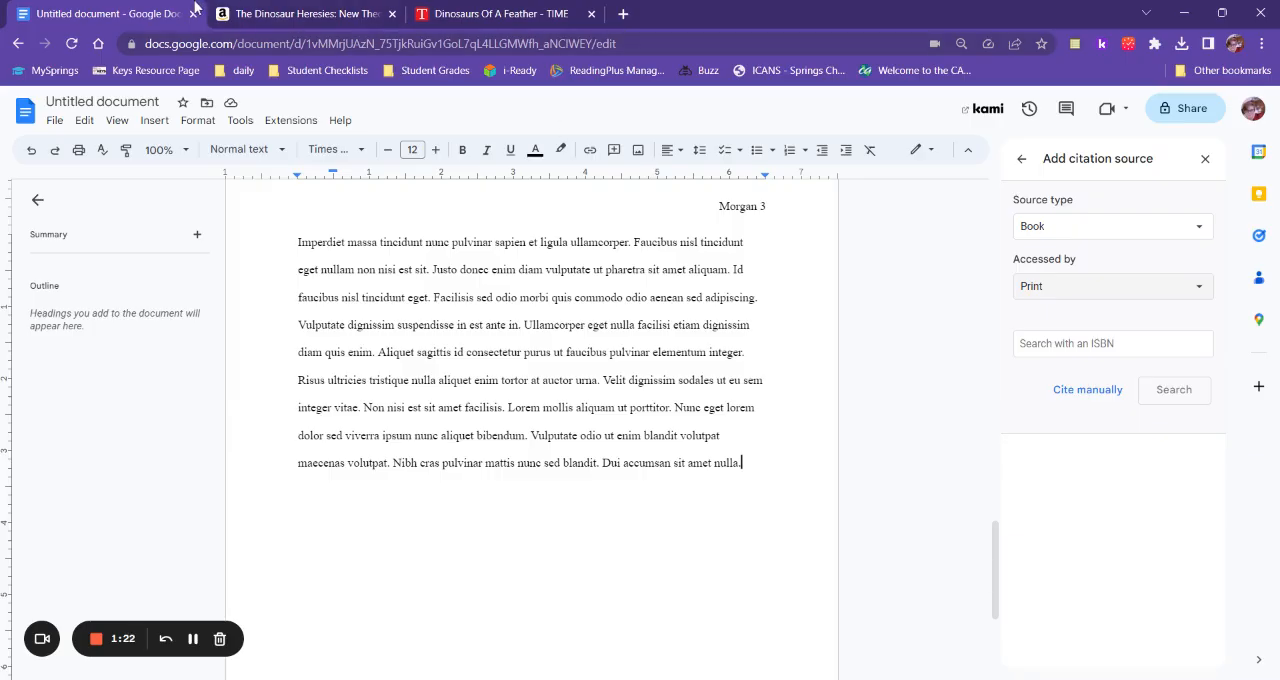
# Switch to the Amazon page for The Dinosaur Heresies and copy the ISBN-10 from its product details.
pyautogui.click(262, 14)
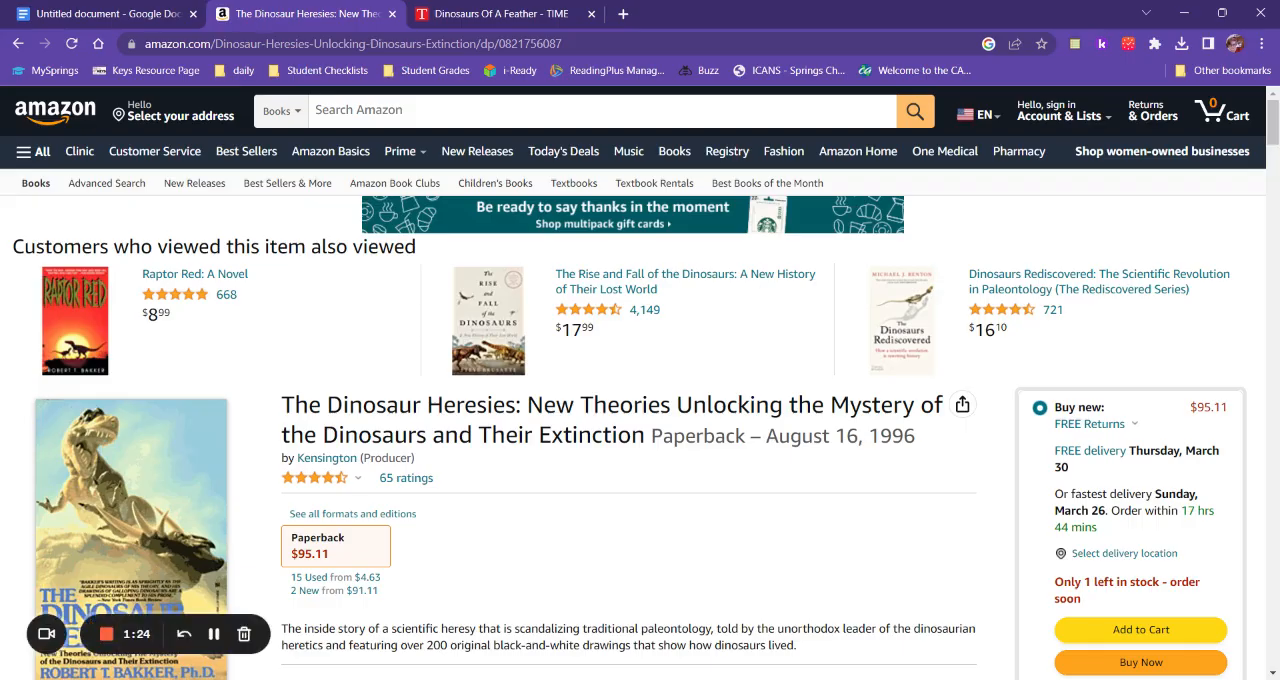
pyautogui.scroll(-4, 478, 450)
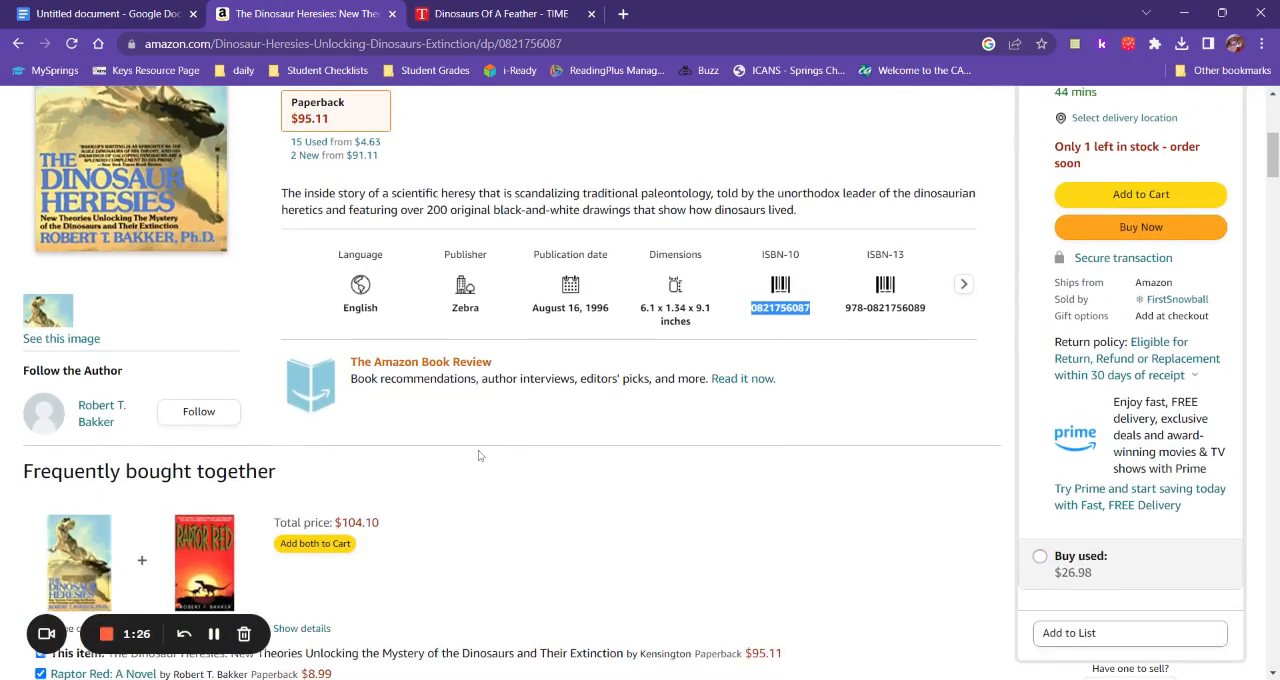
pyautogui.scroll(-8, 478, 450)
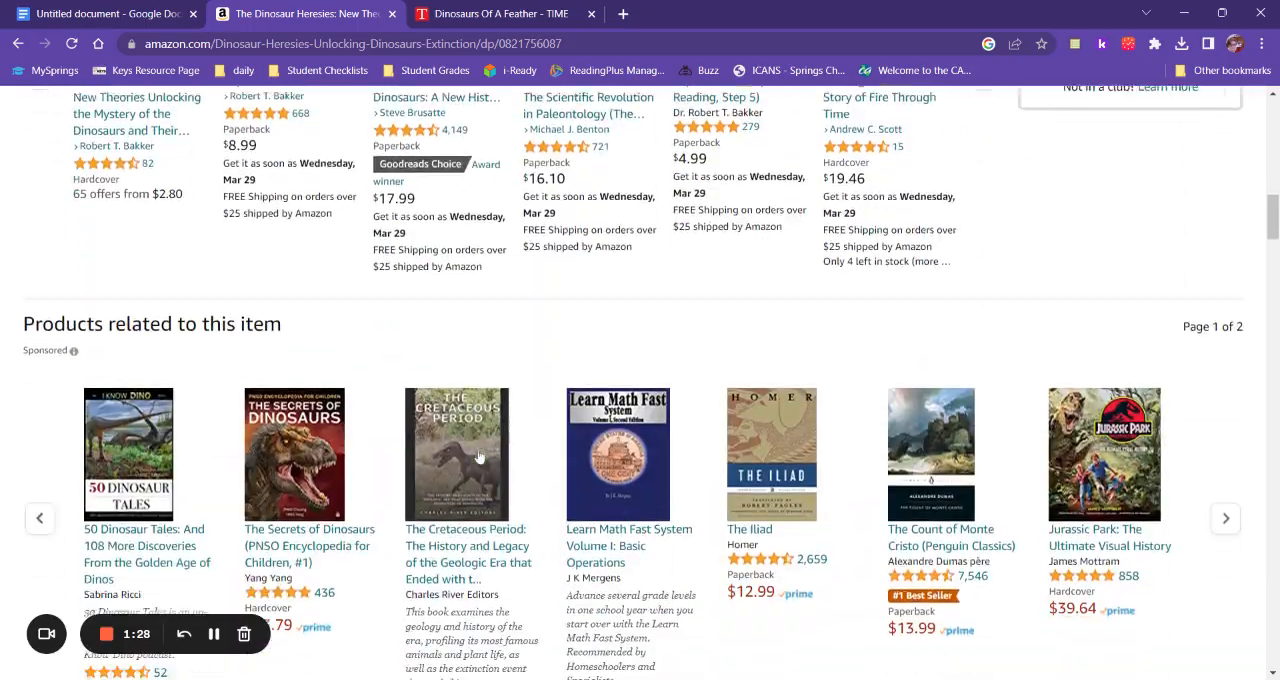
pyautogui.scroll(-5, 478, 455)
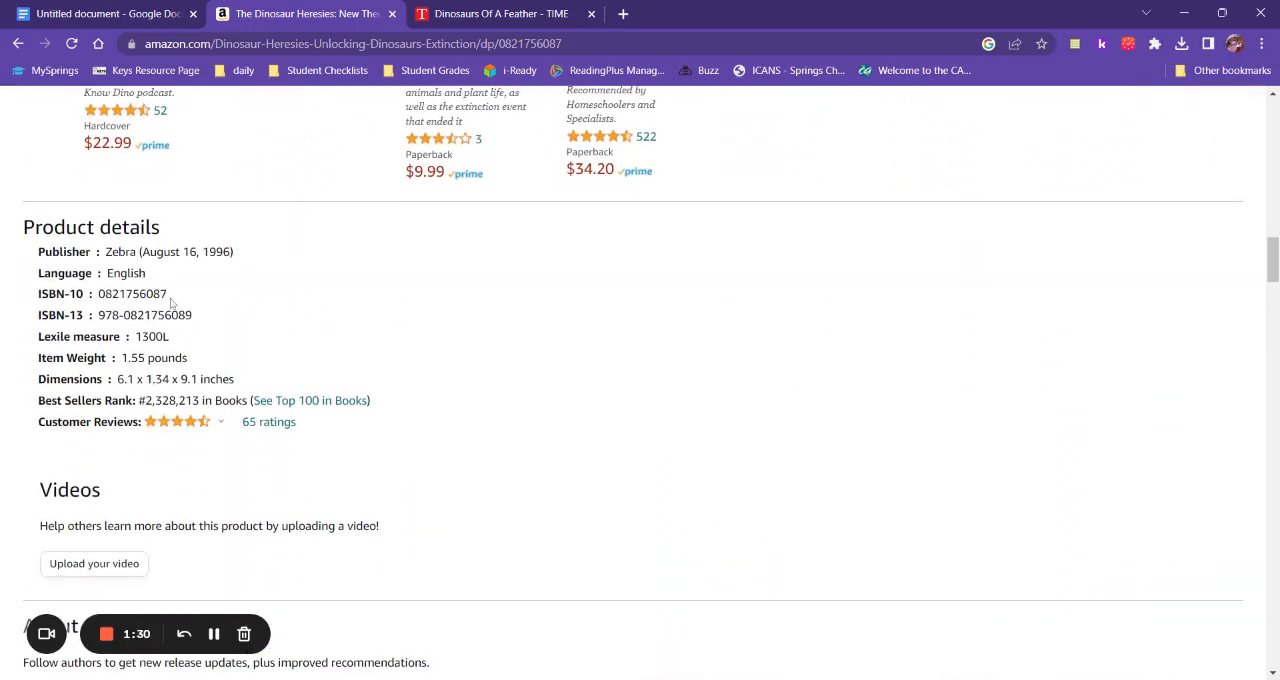
pyautogui.moveTo(169, 295); pyautogui.dragTo(99, 294)
pyautogui.hotkey('ctrl', 'c')
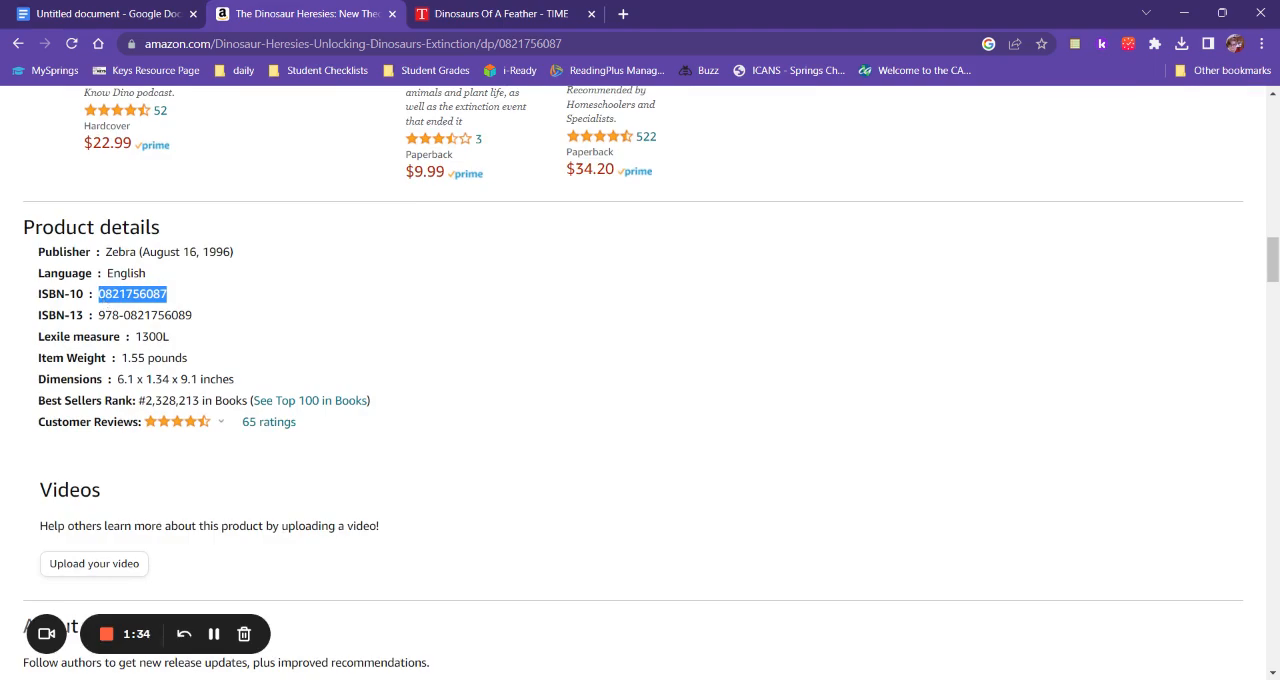
pyautogui.click(125, 14)
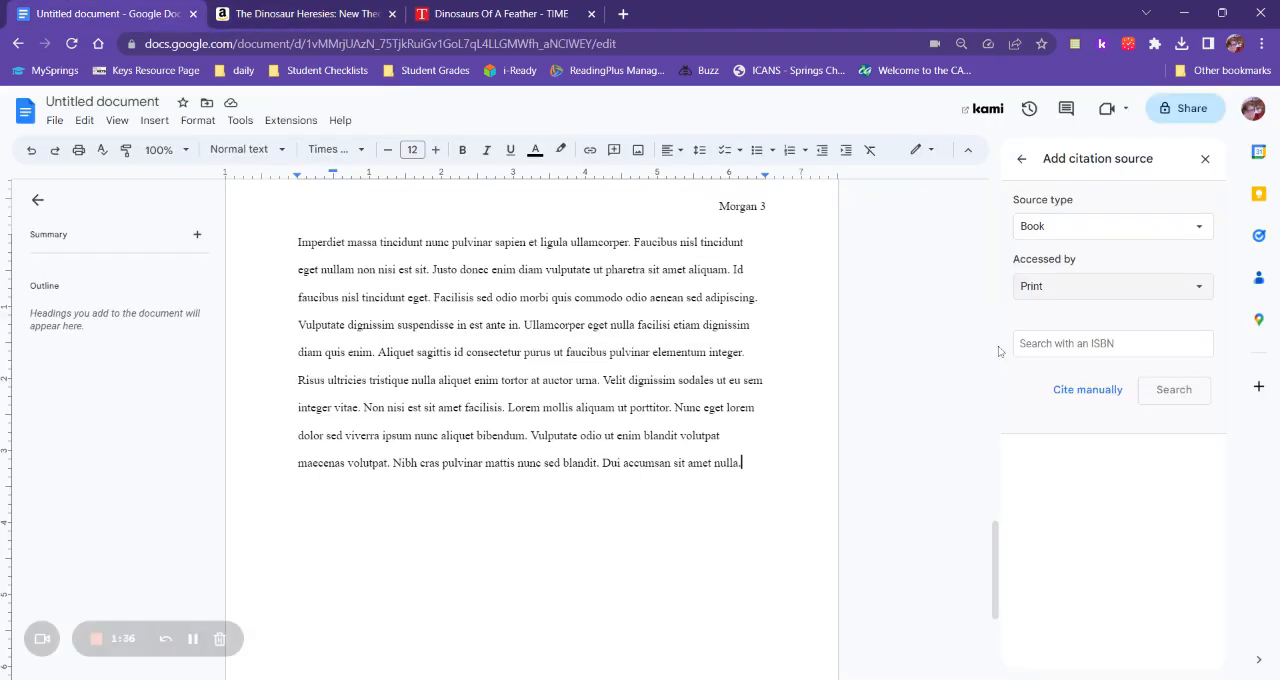
pyautogui.click(1150, 345)
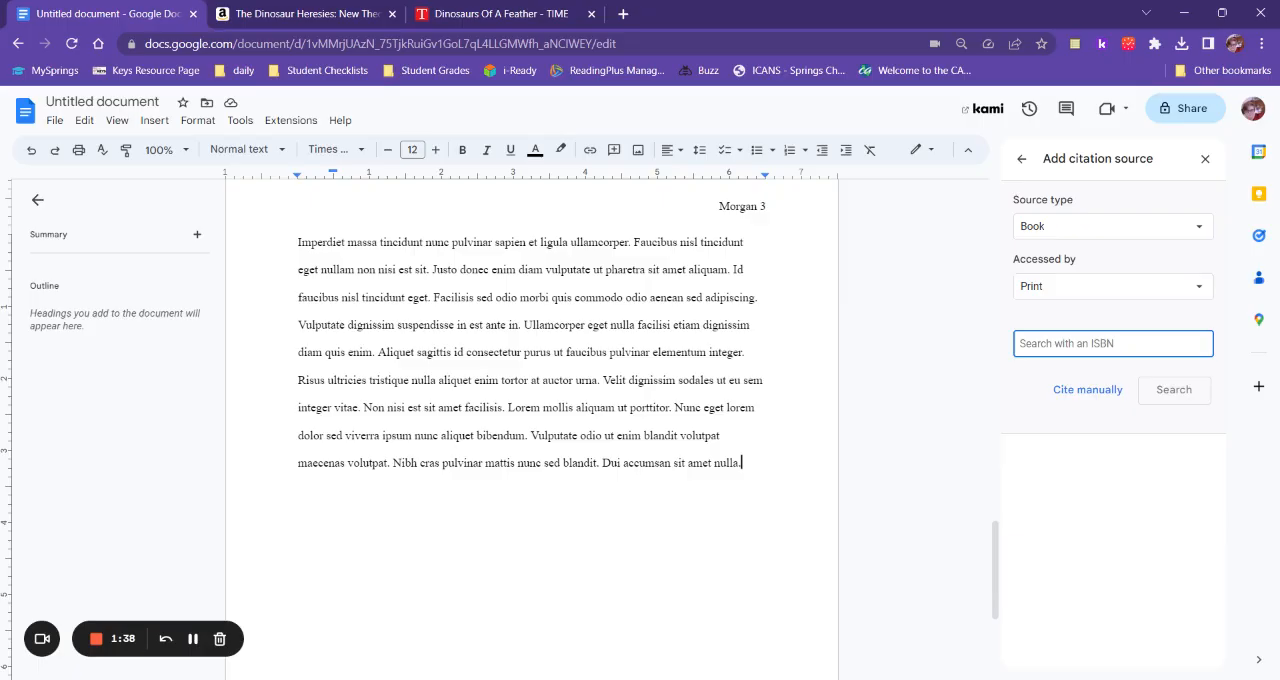
pyautogui.hotkey('ctrl', 'v')
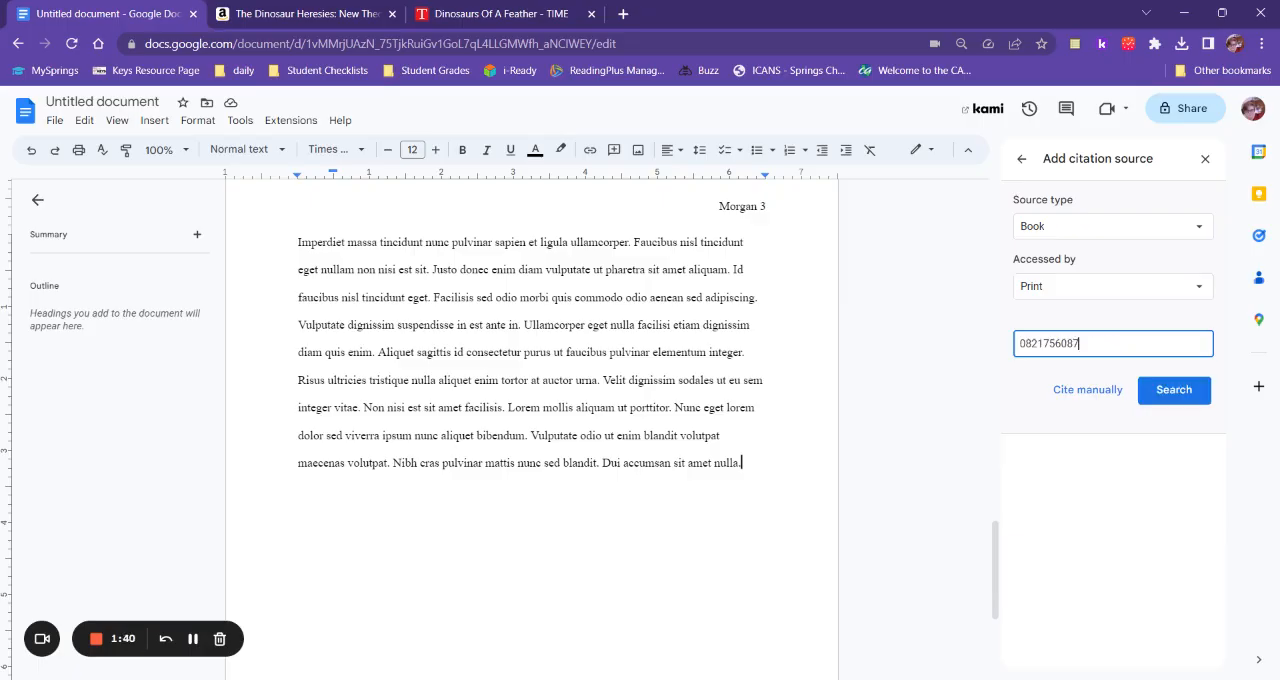
pyautogui.click(1176, 400)
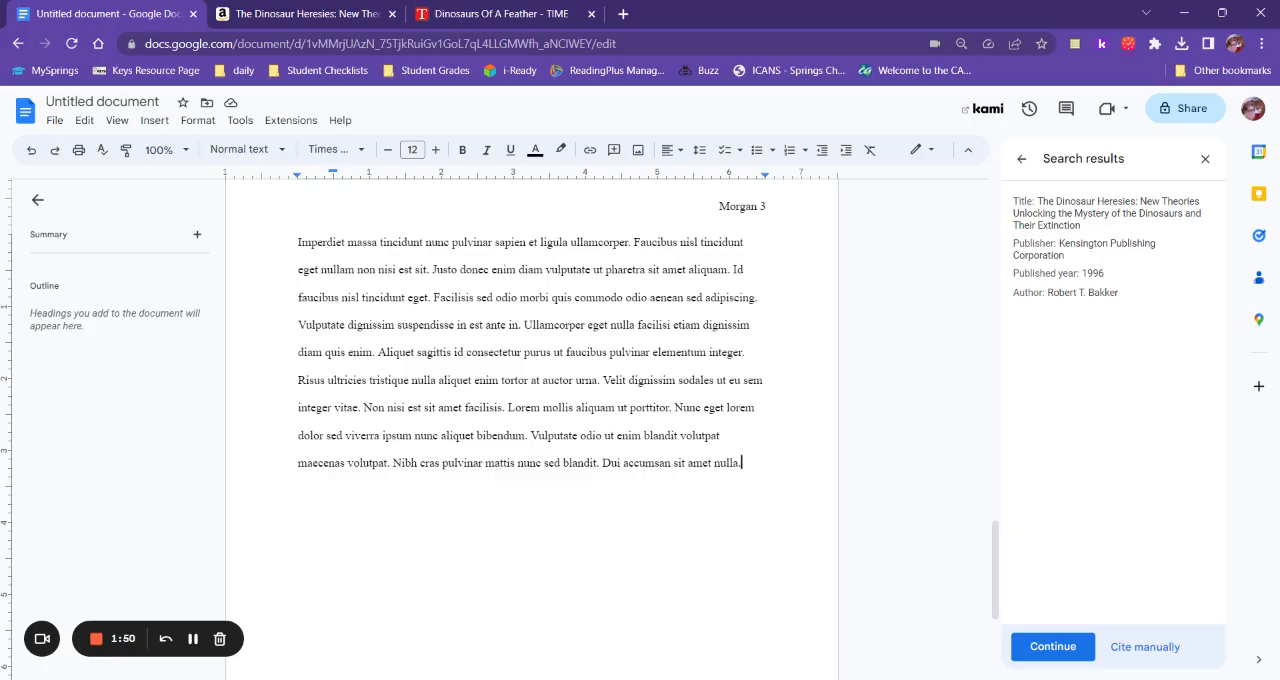
pyautogui.click(1038, 649)
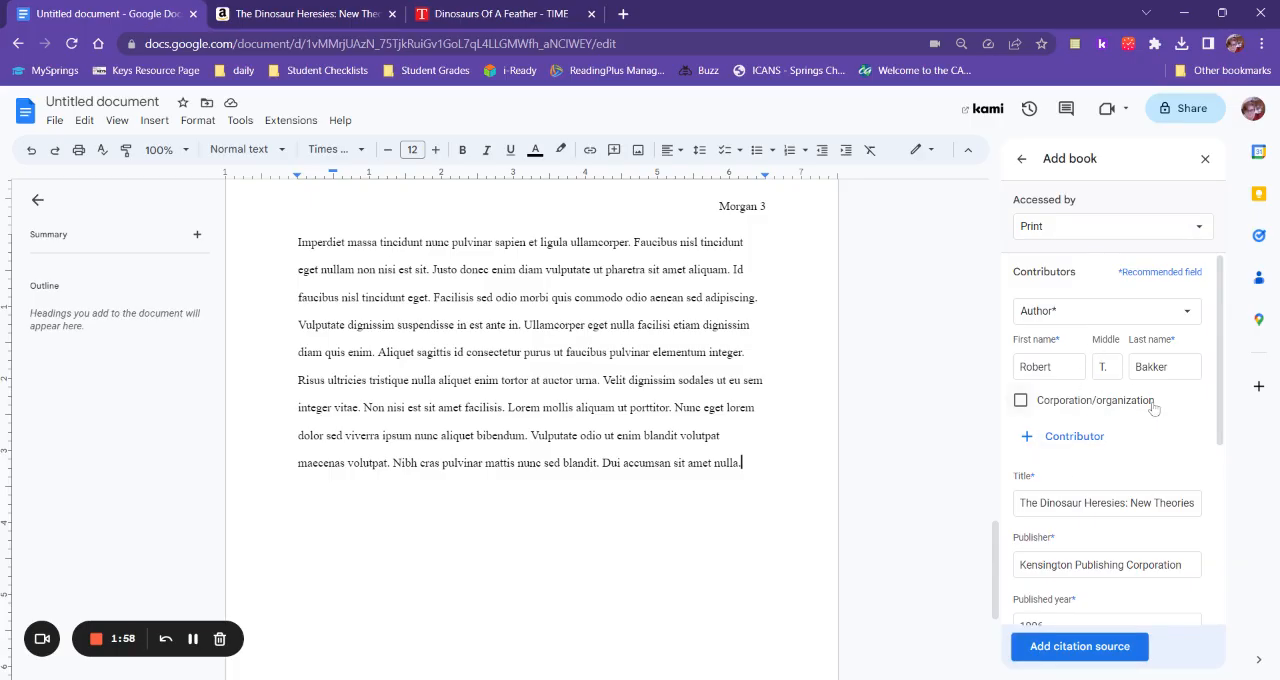
# Review the book's citation fields against its Amazon product details, and add the book as a citation source.
pyautogui.scroll(-2, 1150, 408)
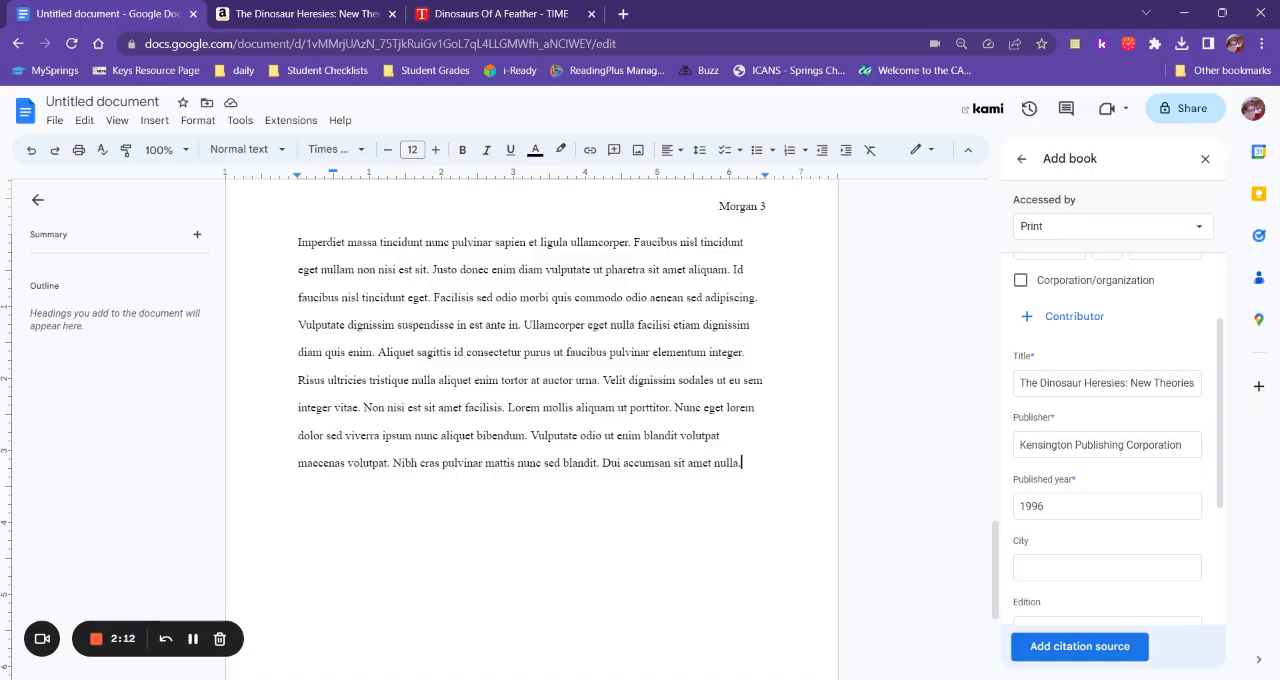
pyautogui.scroll(-2, 1084, 486)
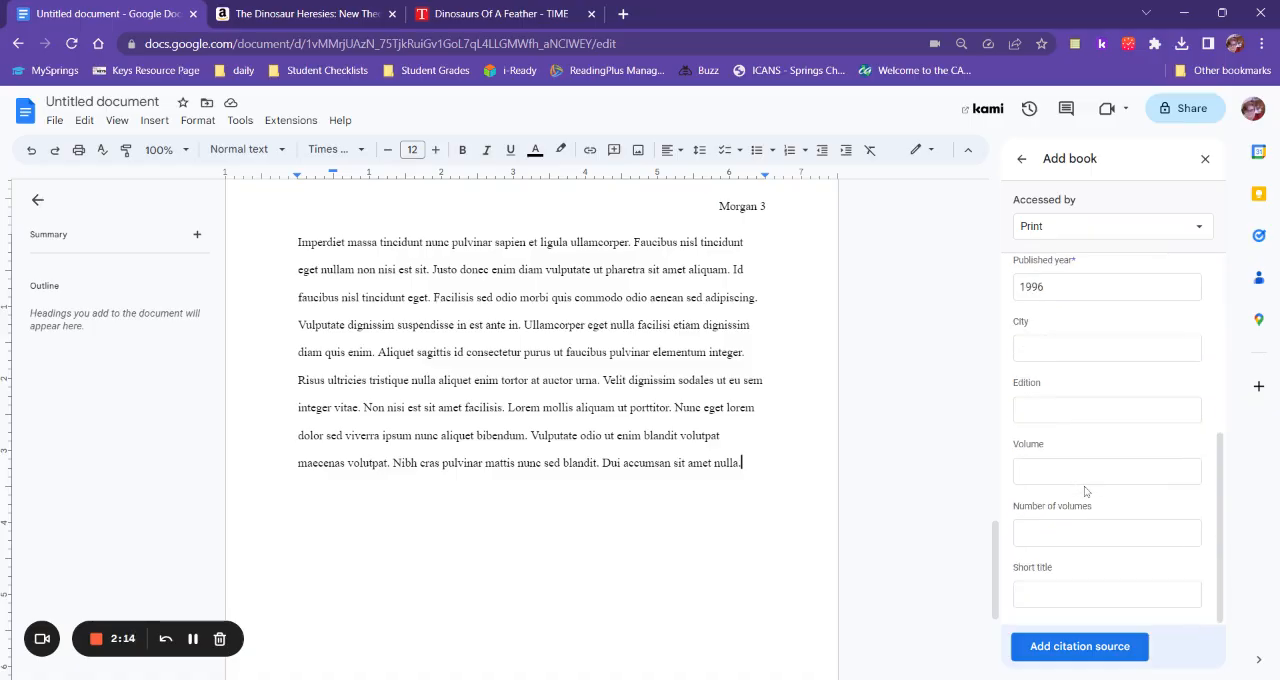
pyautogui.scroll(3, 1084, 486)
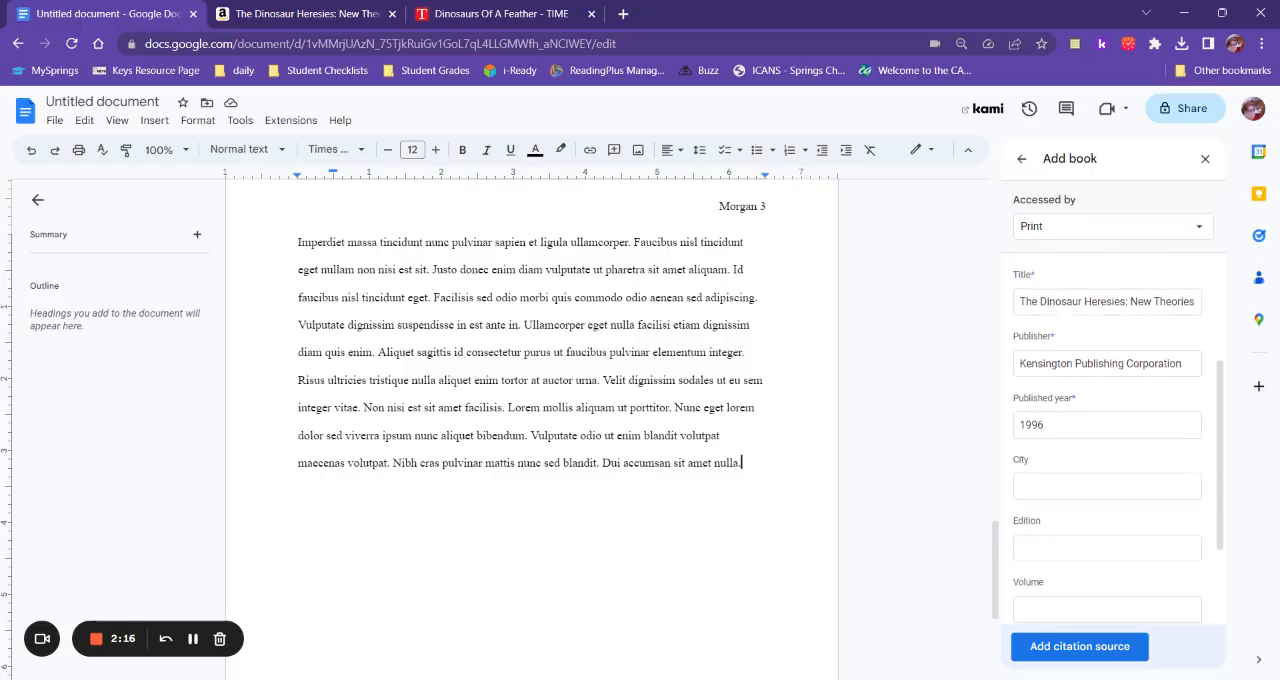
pyautogui.scroll(-1, 1107, 430)
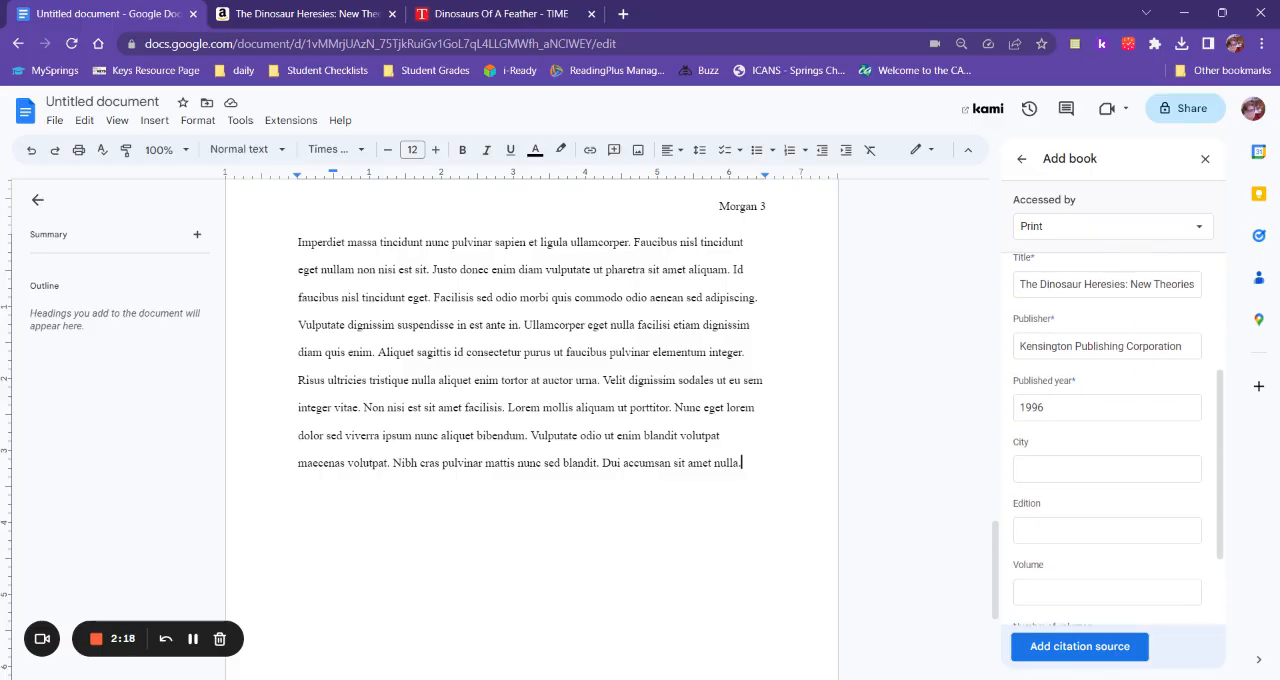
pyautogui.click(343, 18)
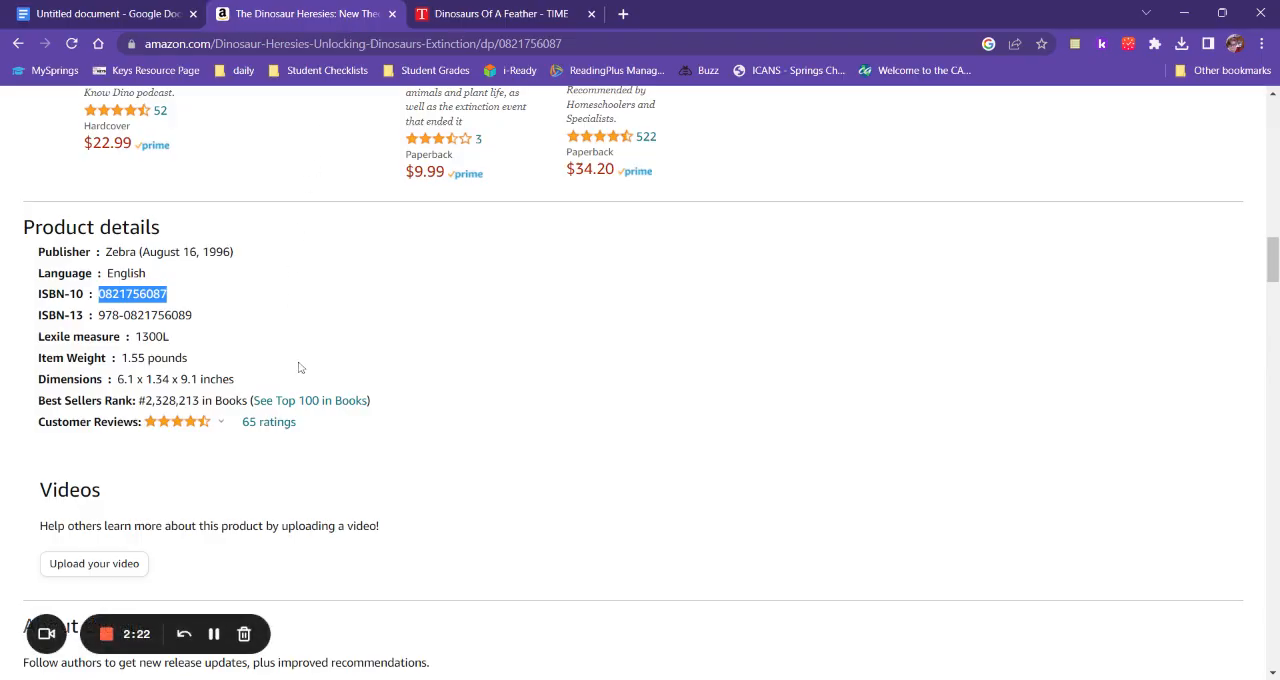
pyautogui.scroll(-1, 298, 360)
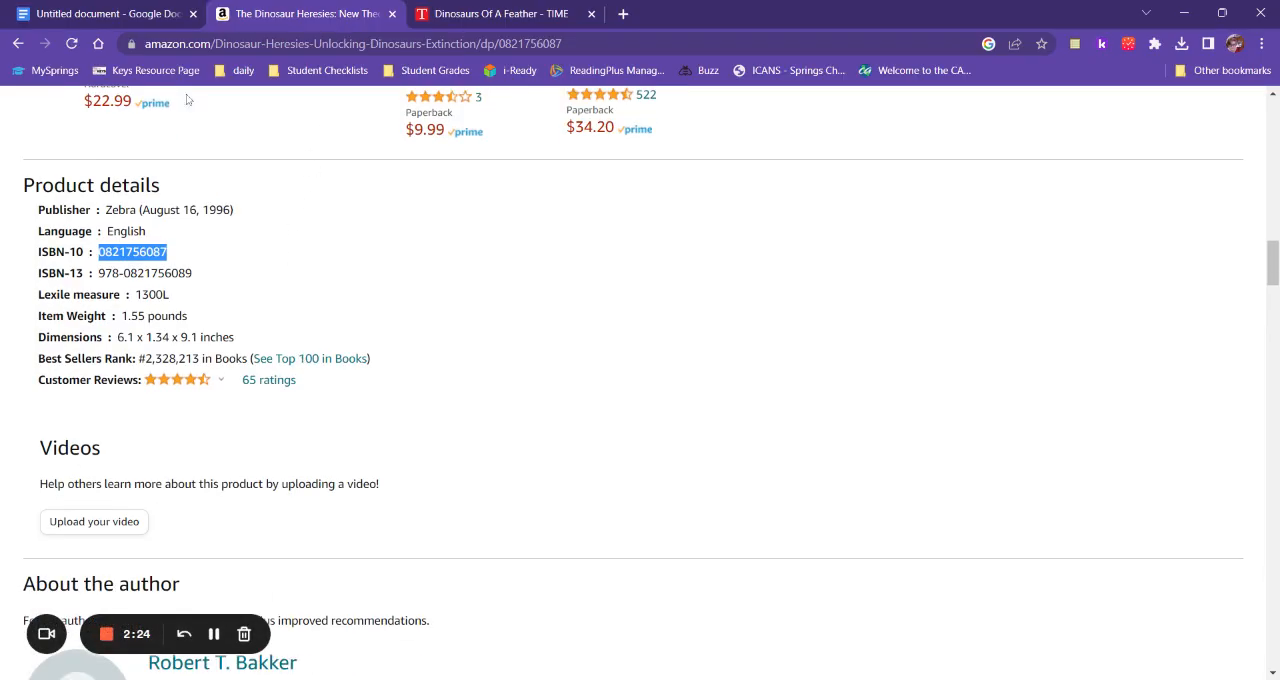
pyautogui.click(115, 14)
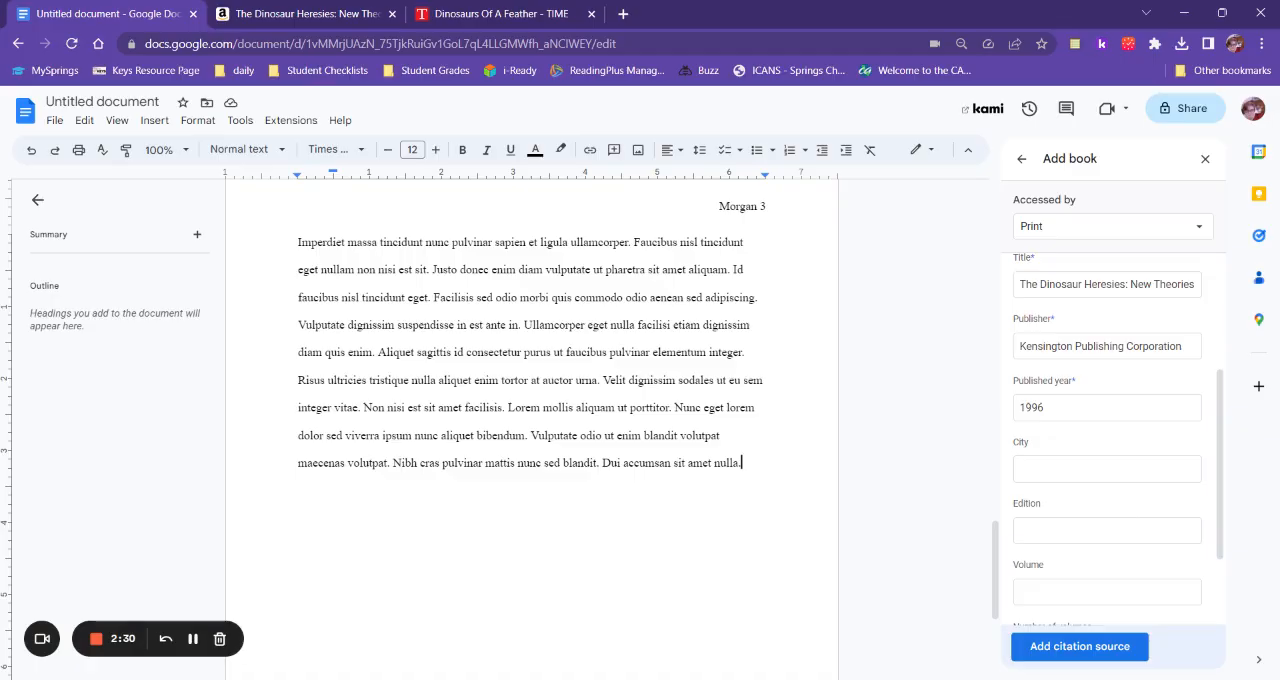
pyautogui.scroll(-2, 1118, 470)
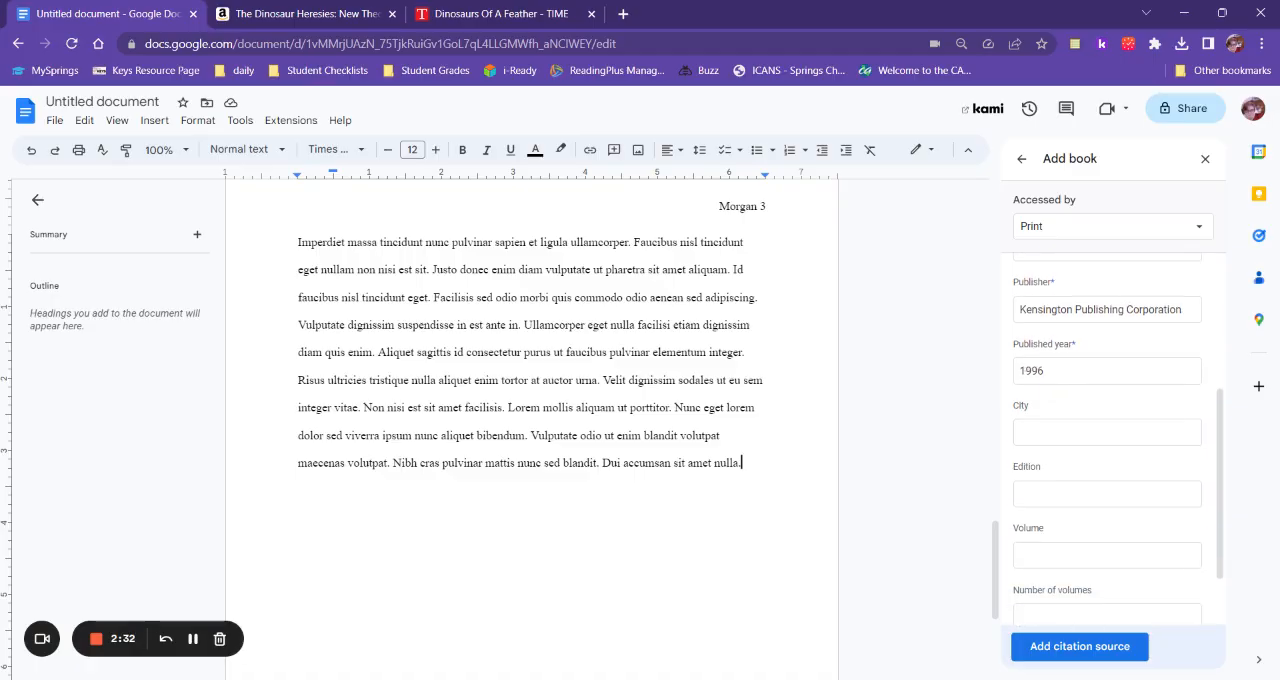
pyautogui.scroll(-1, 1118, 475)
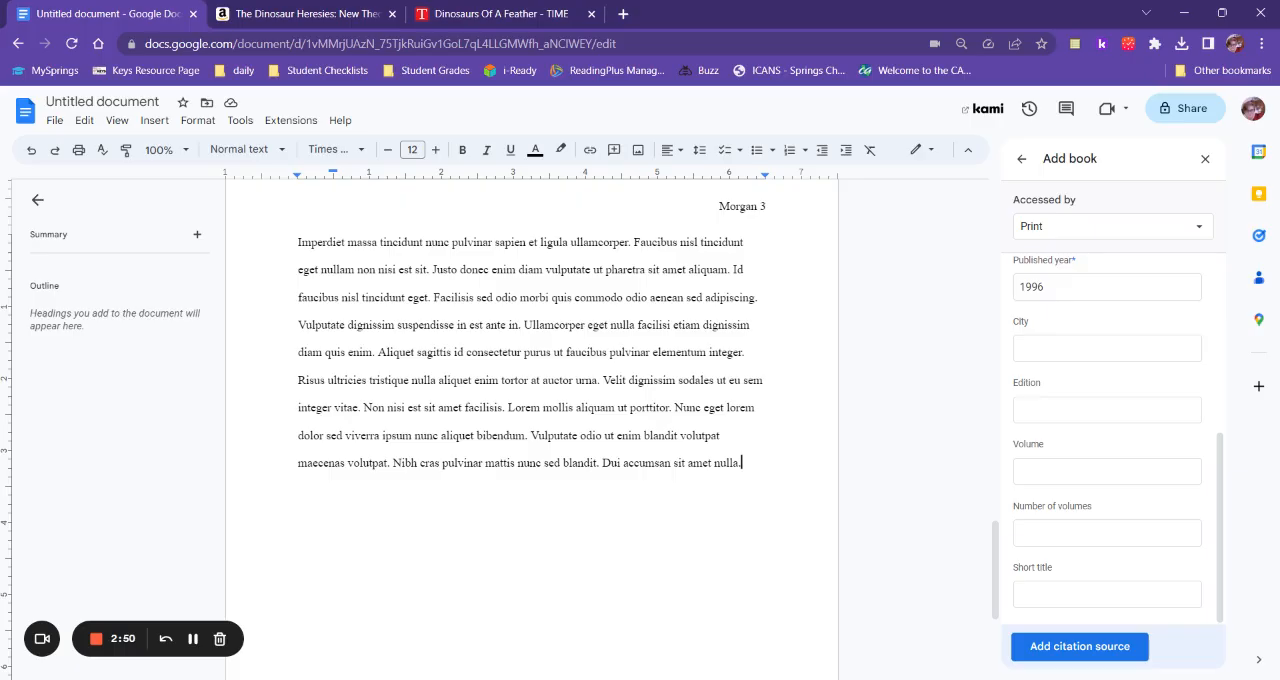
pyautogui.click(1067, 648)
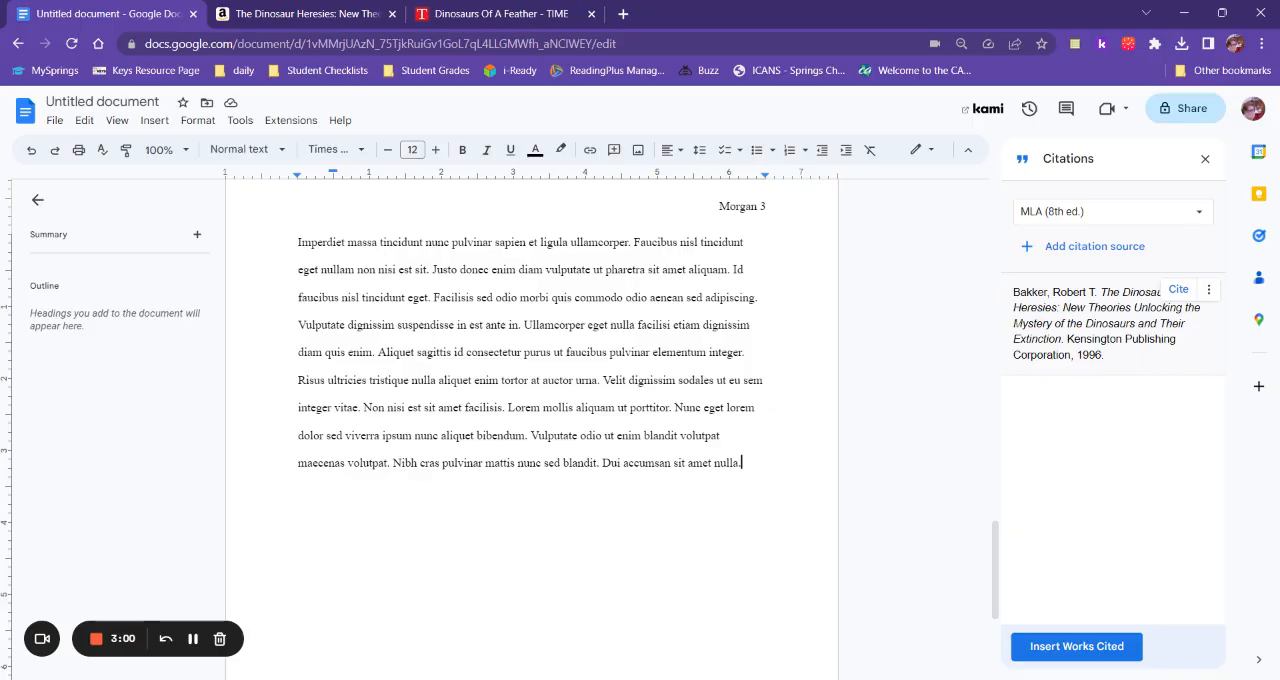
# Start another citation source with Website as the source type.
pyautogui.click(1061, 248)
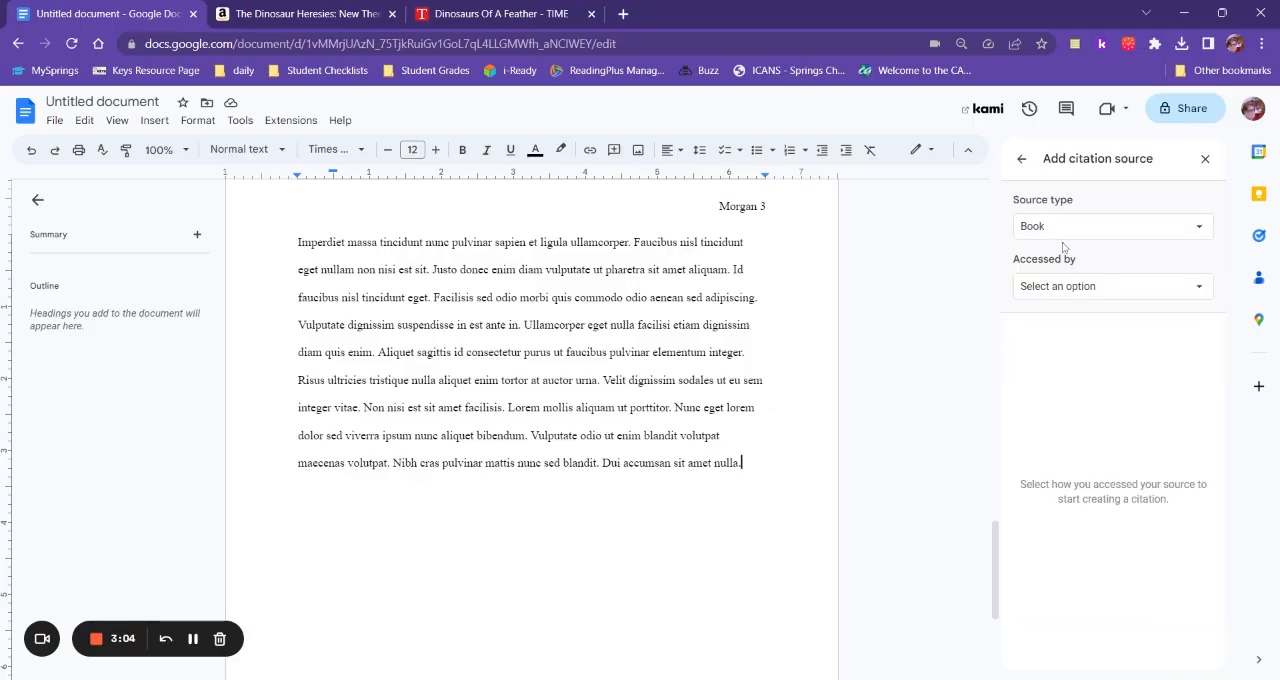
pyautogui.click(1079, 236)
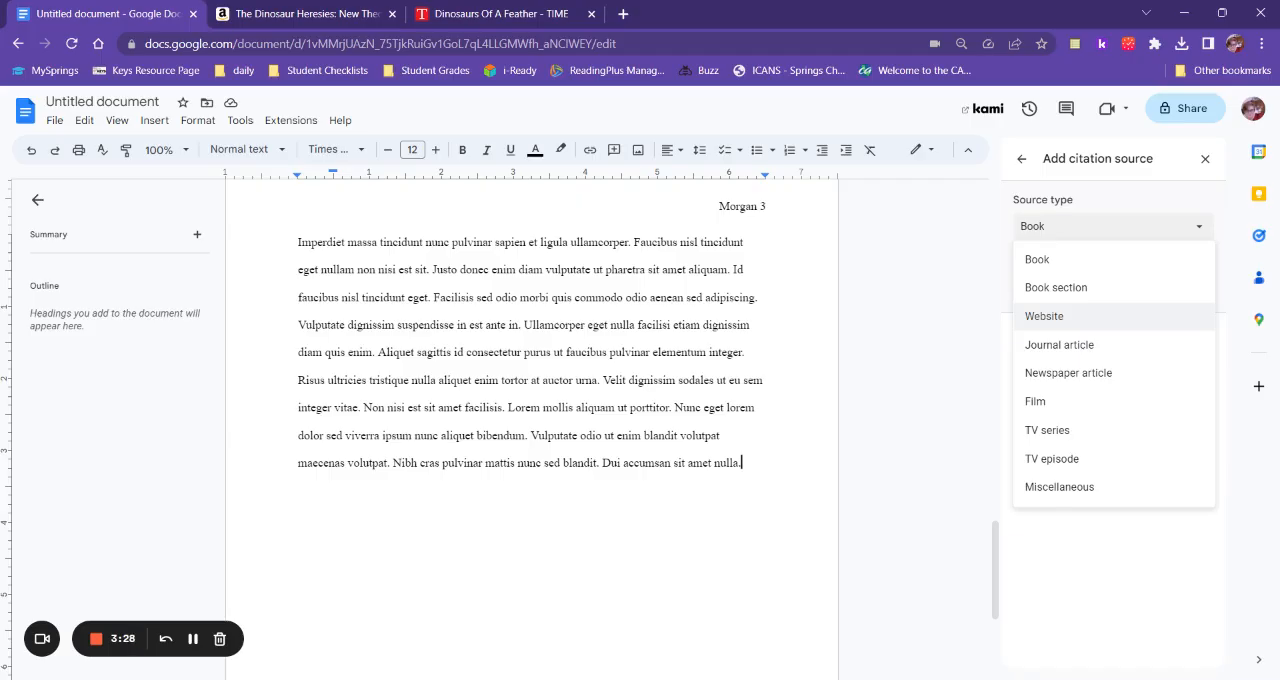
pyautogui.click(1066, 327)
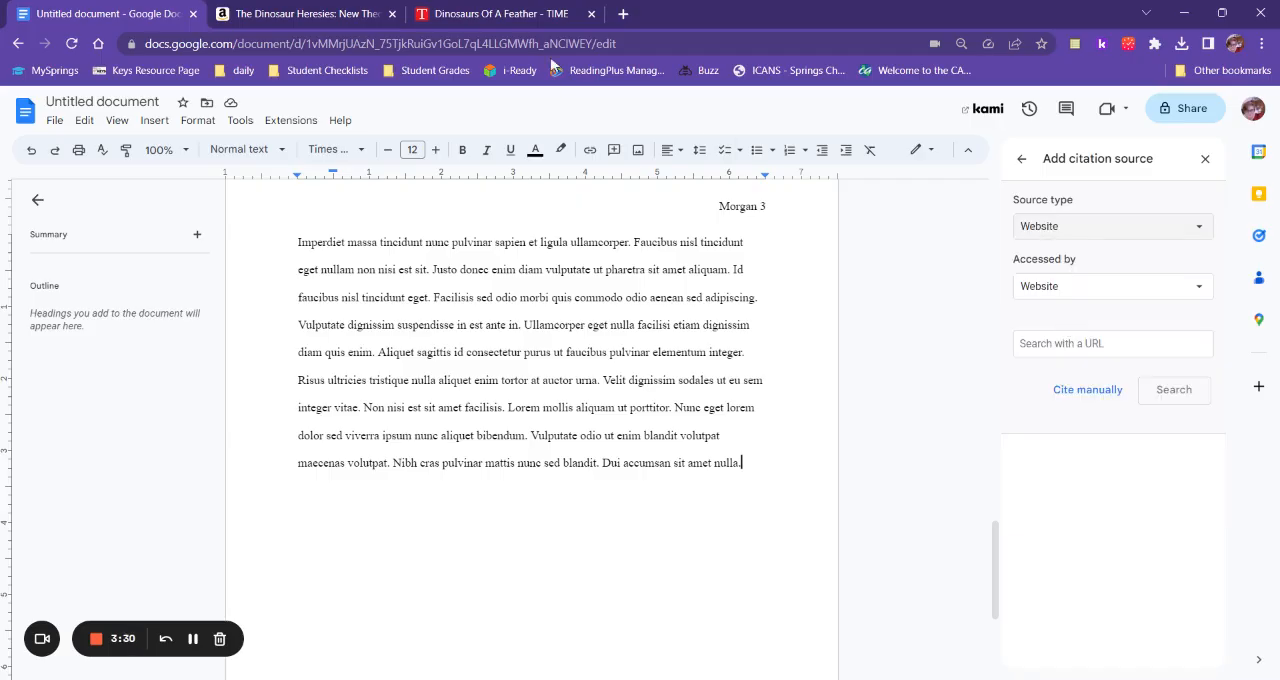
# Copy the URL of the TIME article "Dinosaurs Of A Feather" and search for it as the website citation source in Google Docs.
pyautogui.click(500, 13)
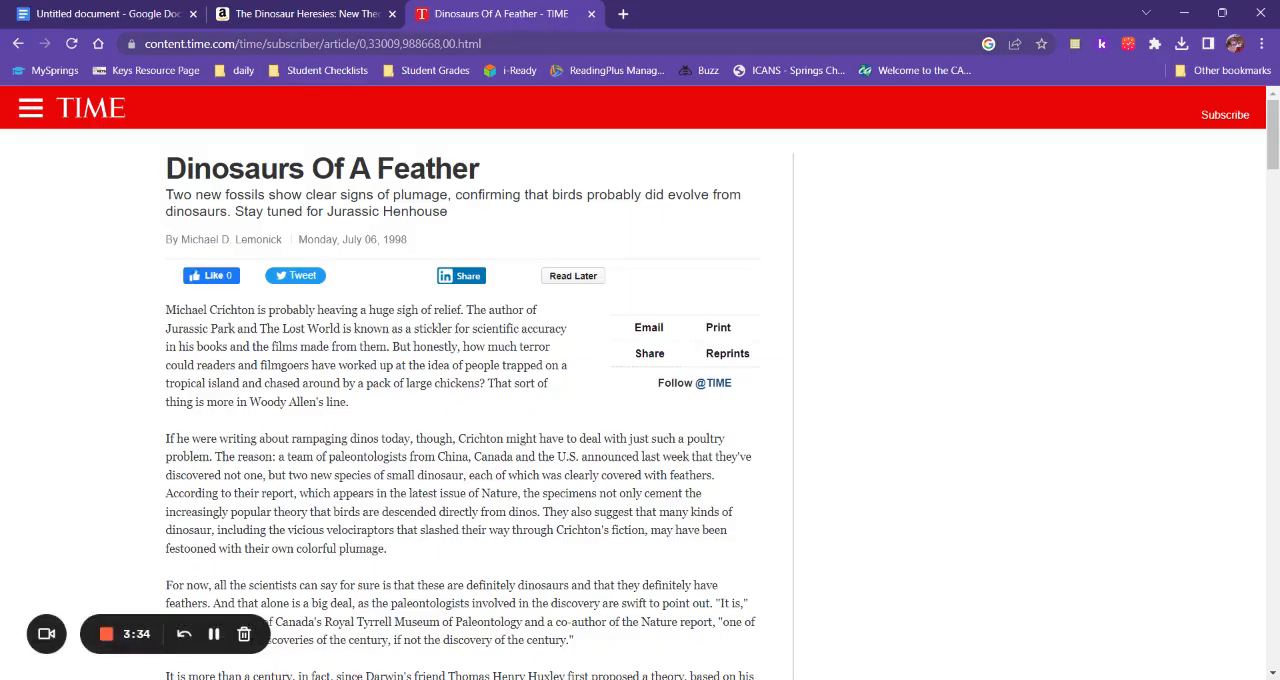
pyautogui.hotkey('ctrl', 'l')
pyautogui.hotkey('ctrl', 'c')
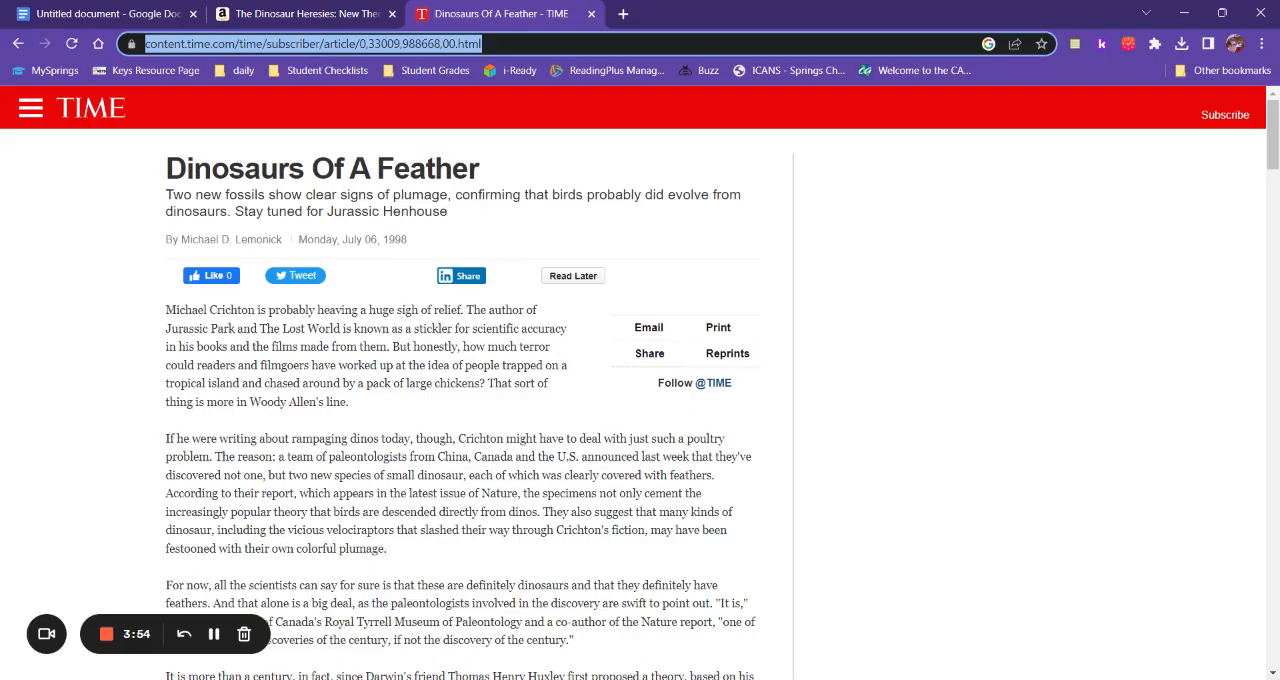
pyautogui.click(147, 12)
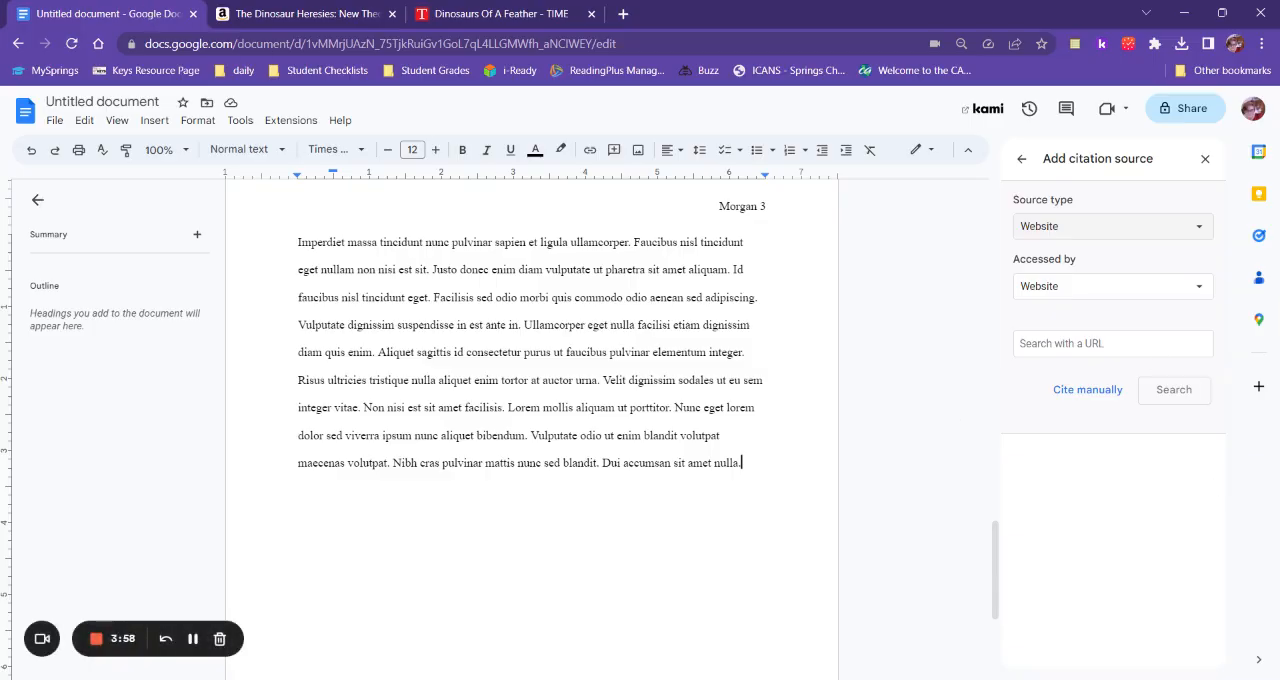
pyautogui.click(1152, 345)
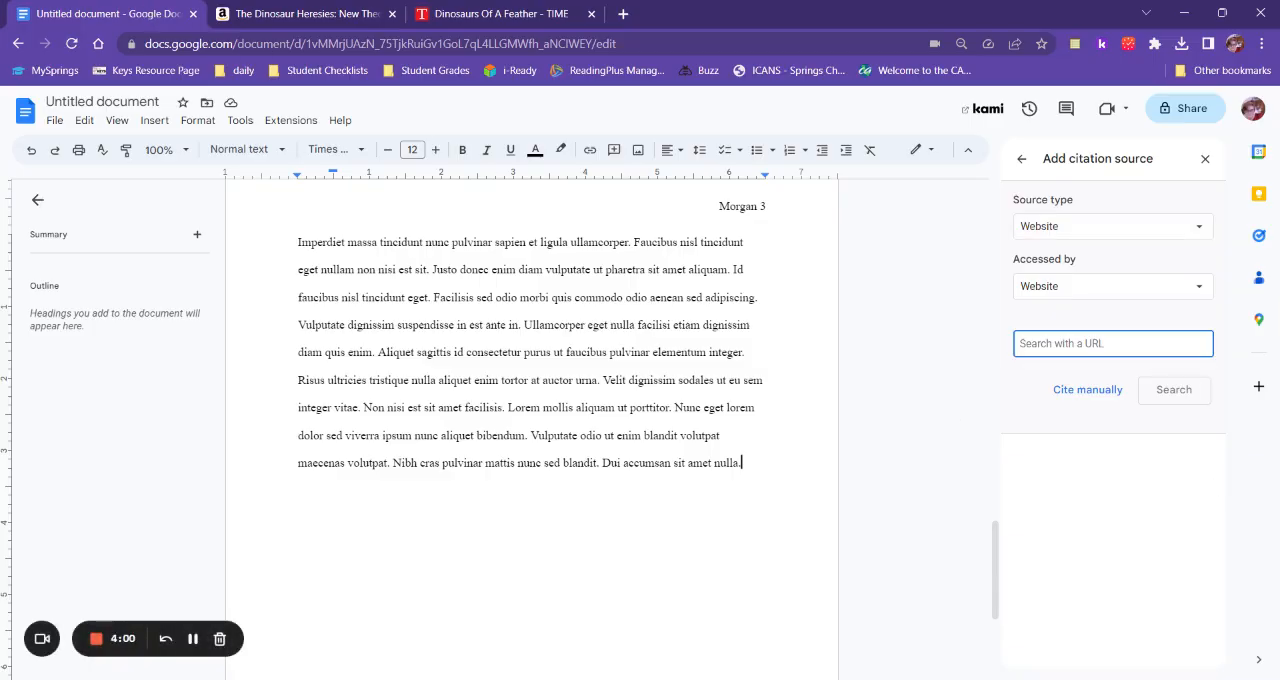
pyautogui.hotkey('ctrl', 'v')
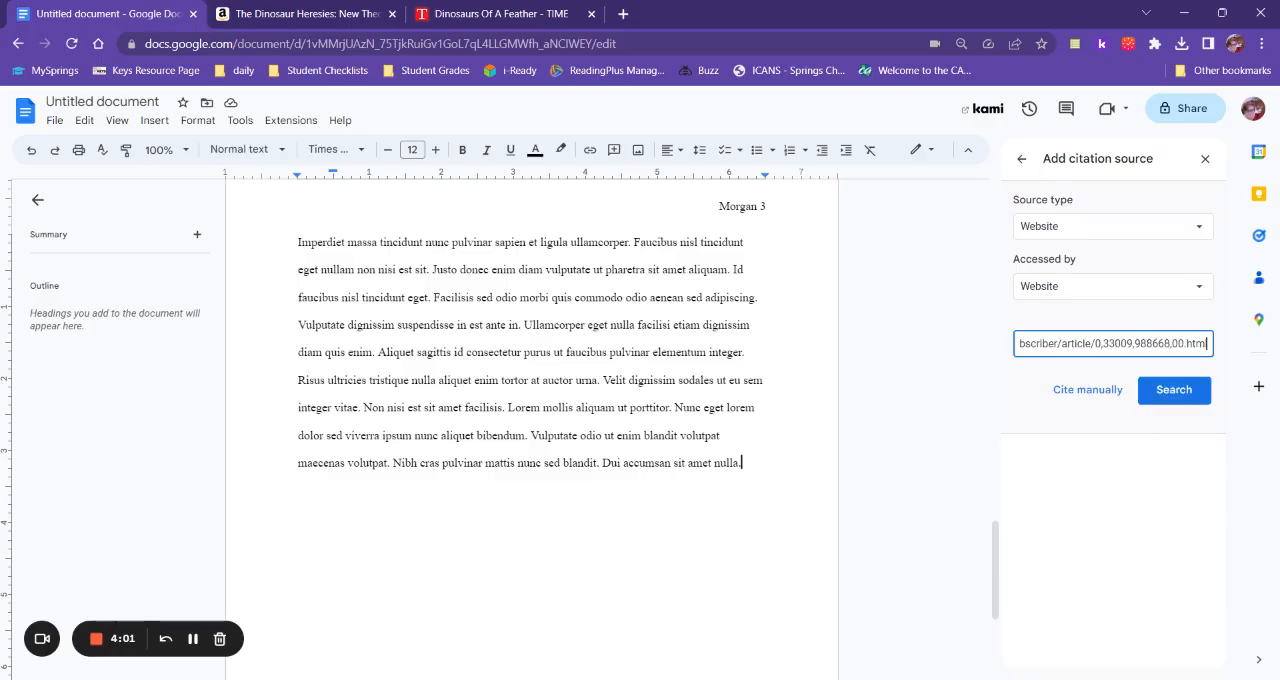
pyautogui.click(1190, 398)
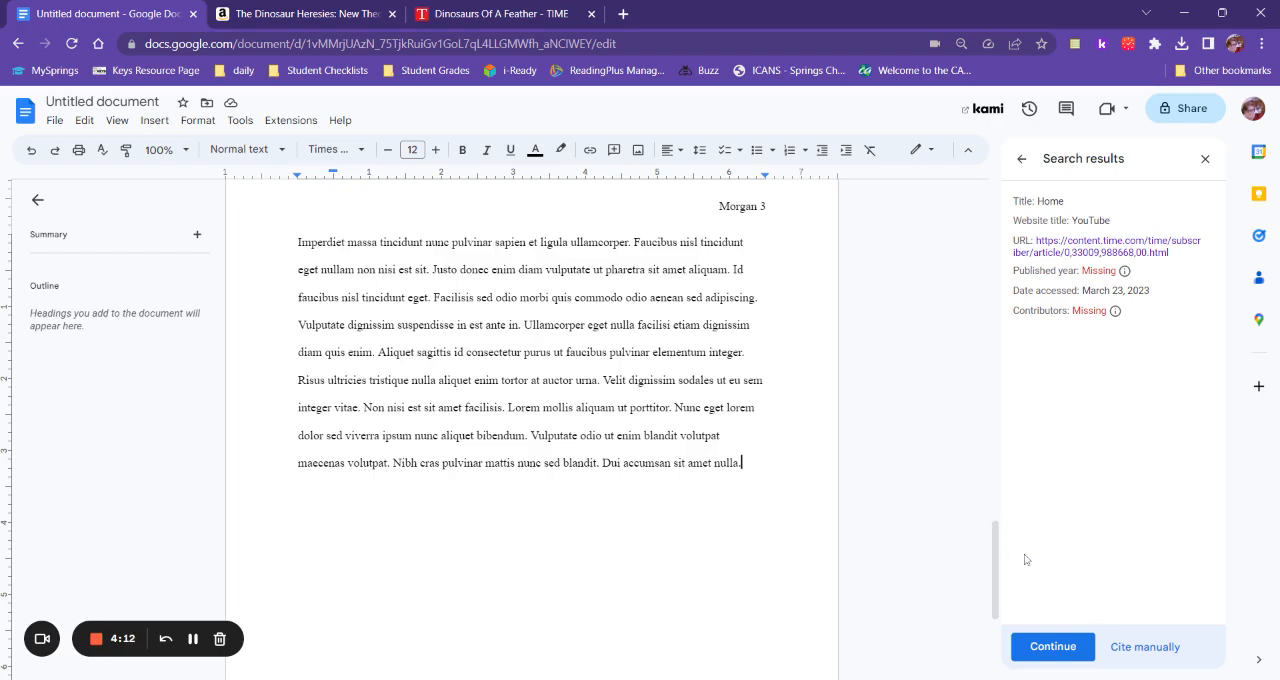
# Continue with the website search result and enter the author's first name, middle initial and last name from the TIME article's byline.
pyautogui.click(1052, 647)
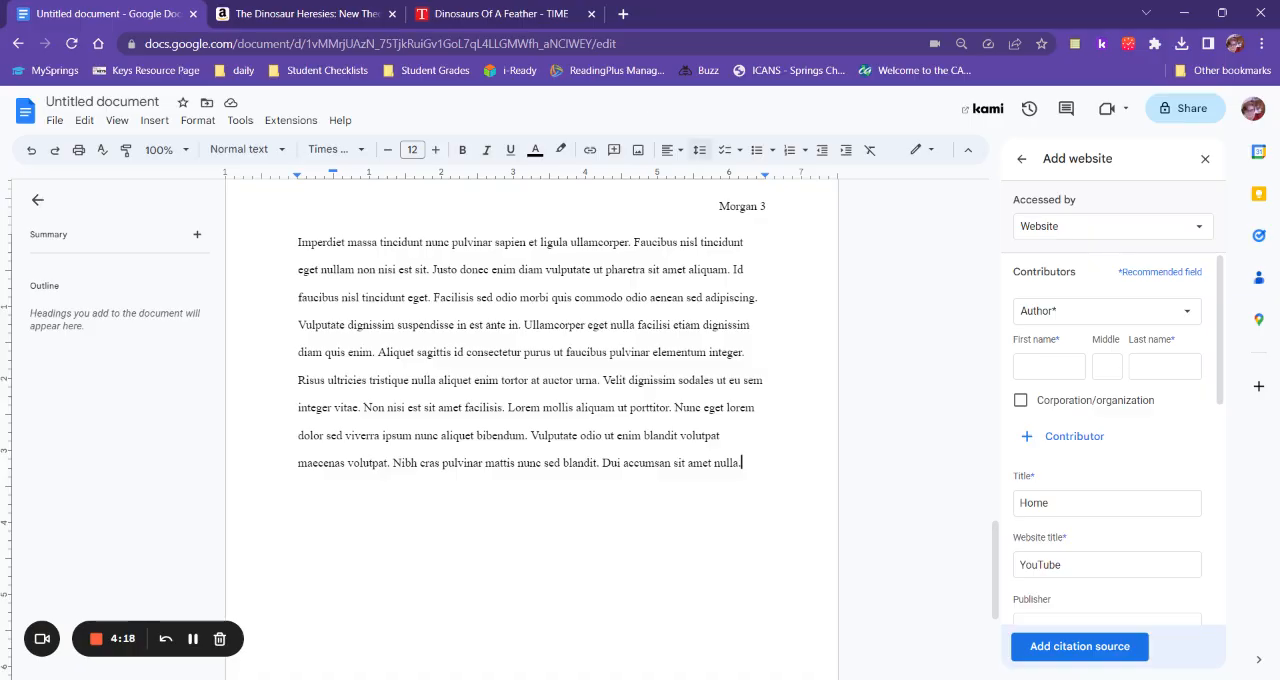
pyautogui.click(556, 18)
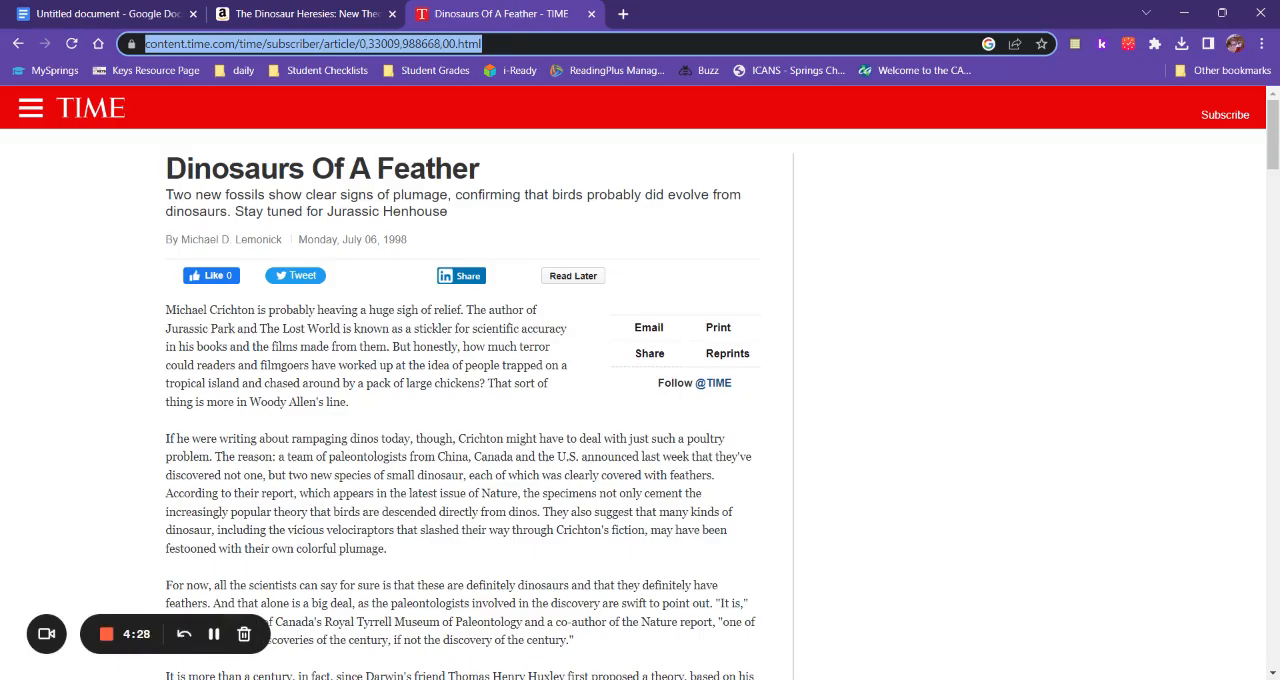
pyautogui.click(150, 16)
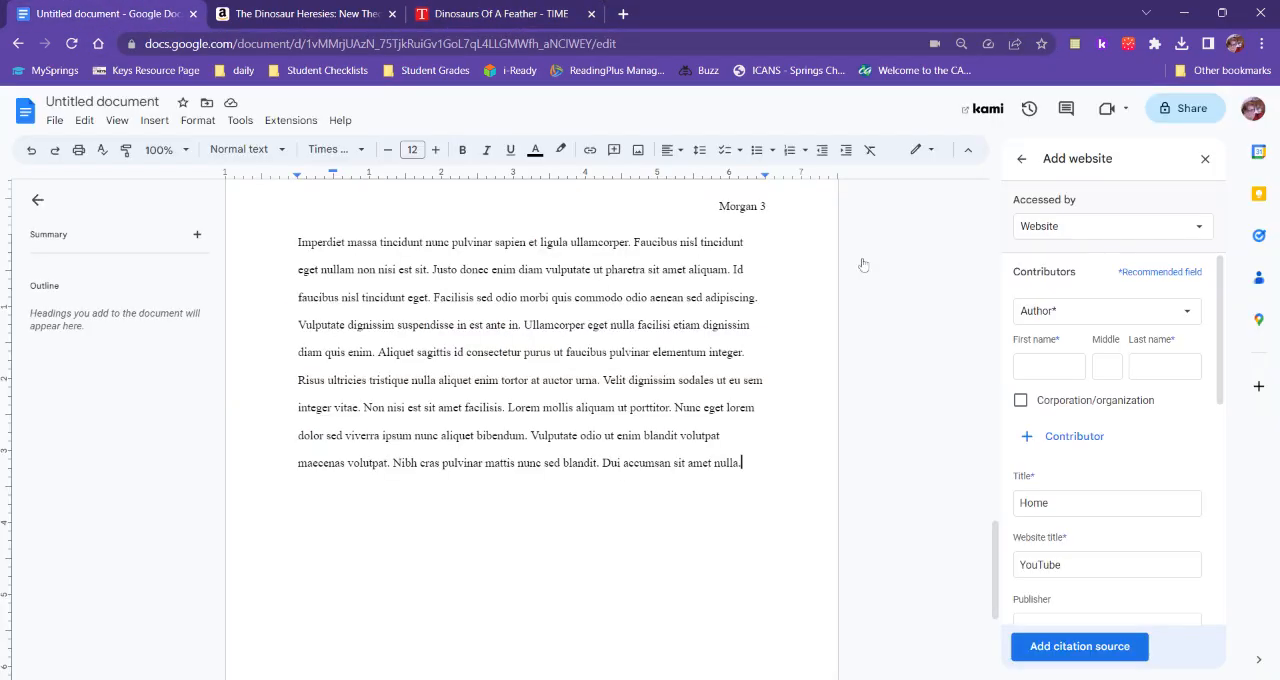
pyautogui.click(1048, 367)
pyautogui.write('Mi')
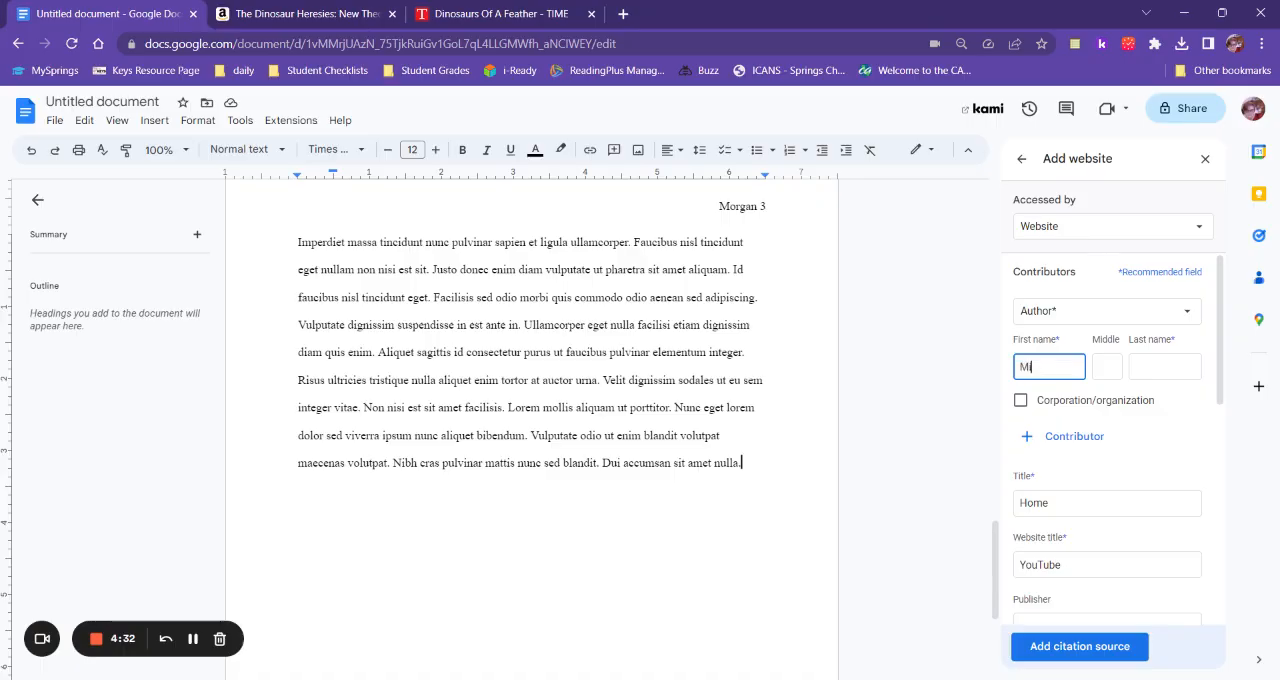
pyautogui.write('chael')
pyautogui.press('Tab')
pyautogui.write('D.')
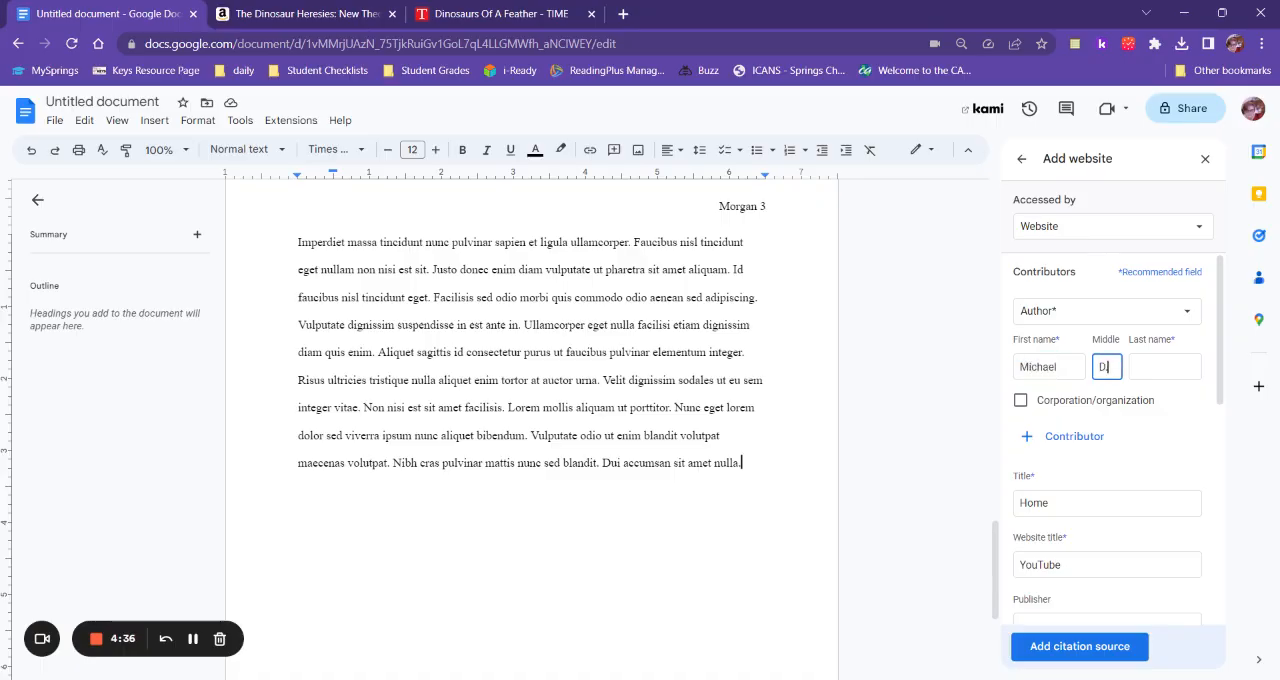
pyautogui.press('Tab')
pyautogui.write('Lemonick')
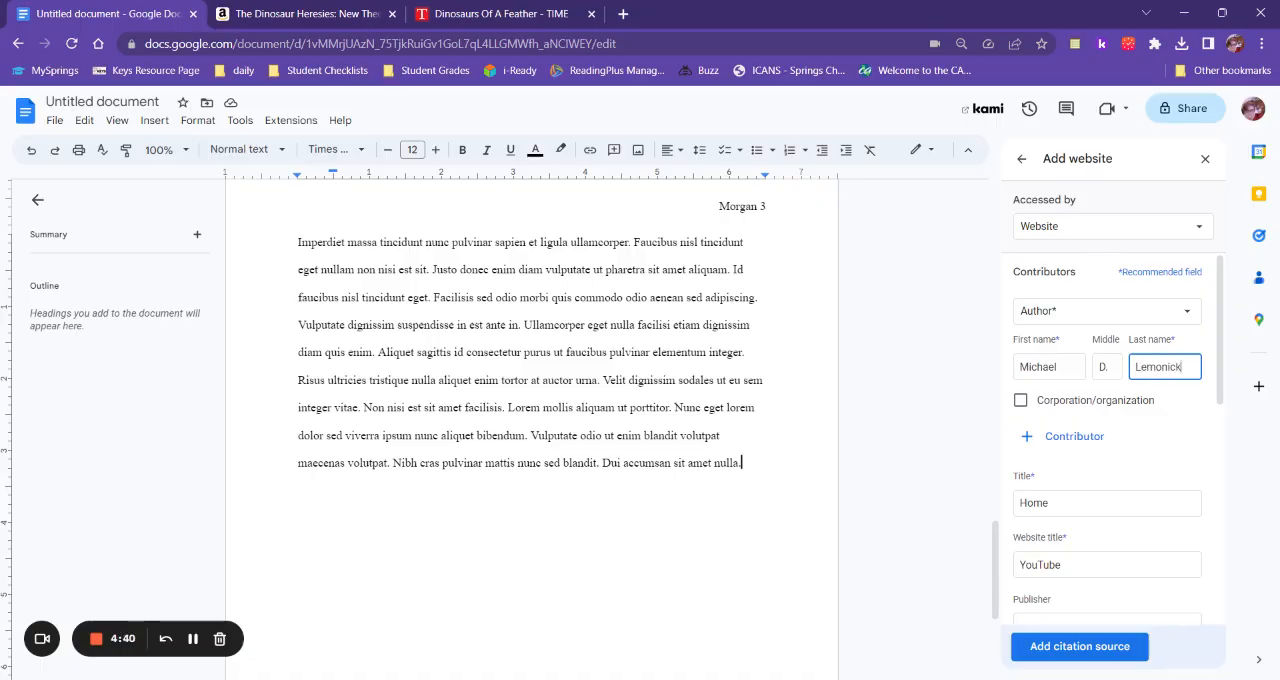
pyautogui.doubleClick(1175, 367)
pyautogui.click(1177, 390)
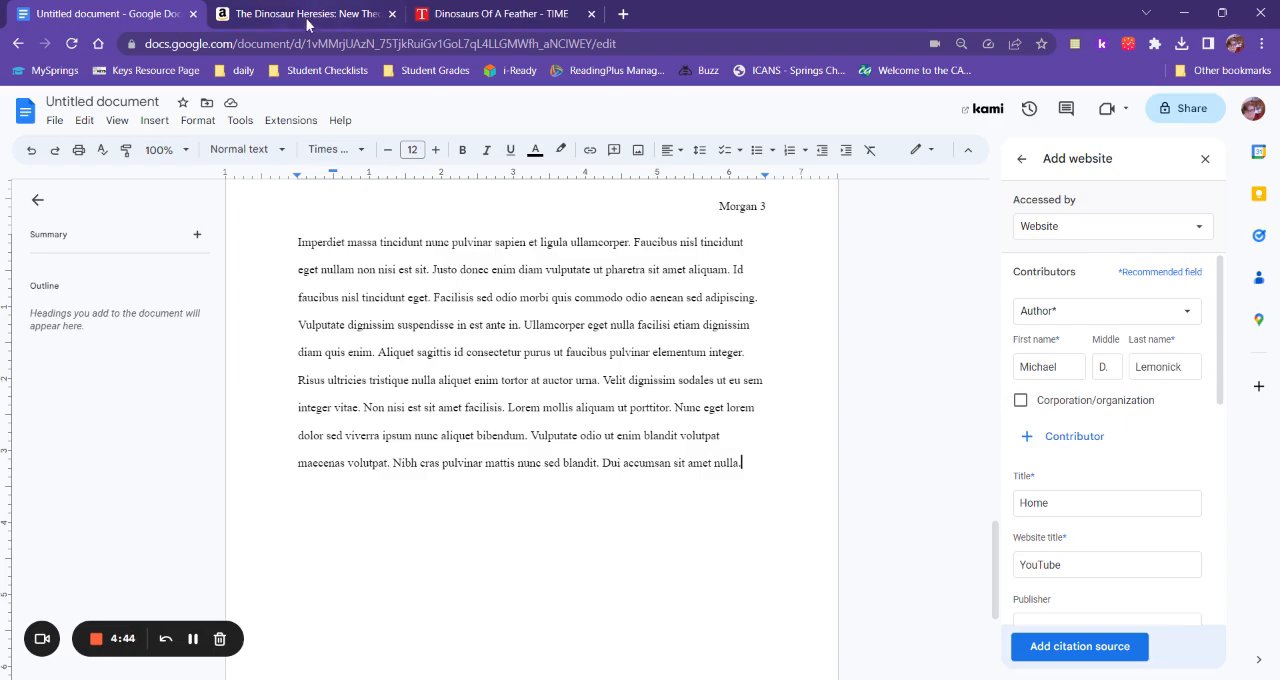
# Check the article's headline on the TIME page and set the website citation's title to "Dinosaurs of a Feather".
pyautogui.click(473, 14)
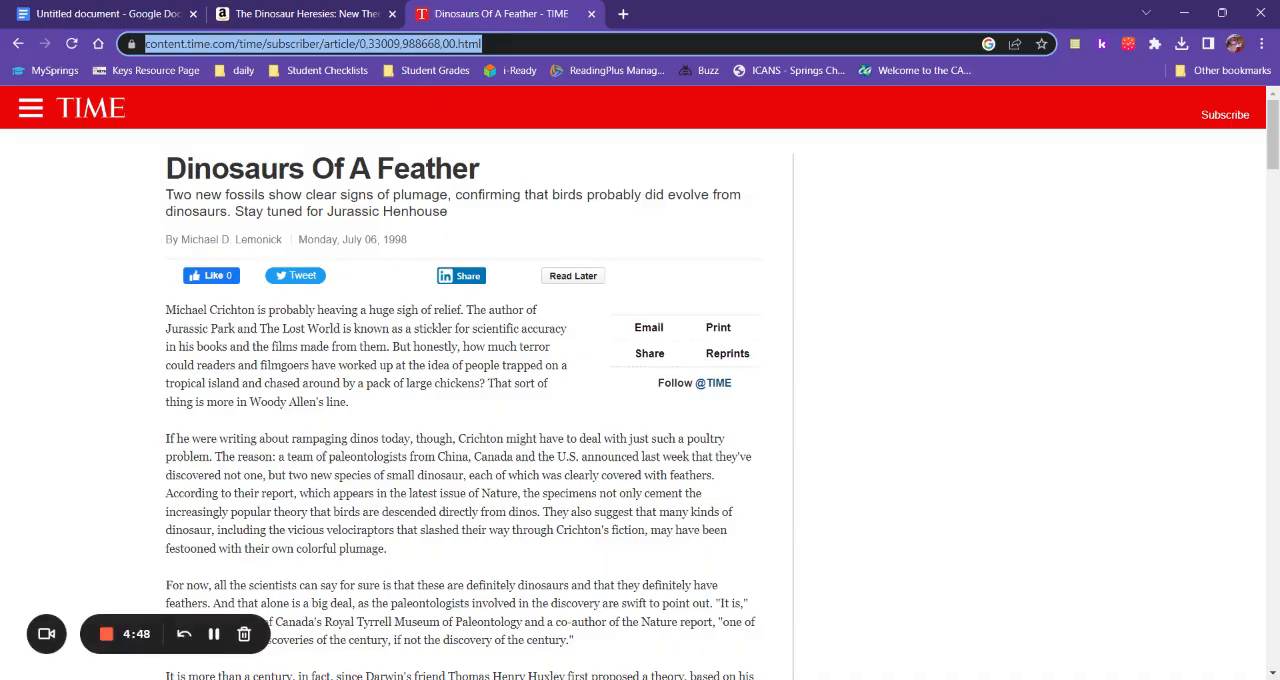
pyautogui.click(128, 20)
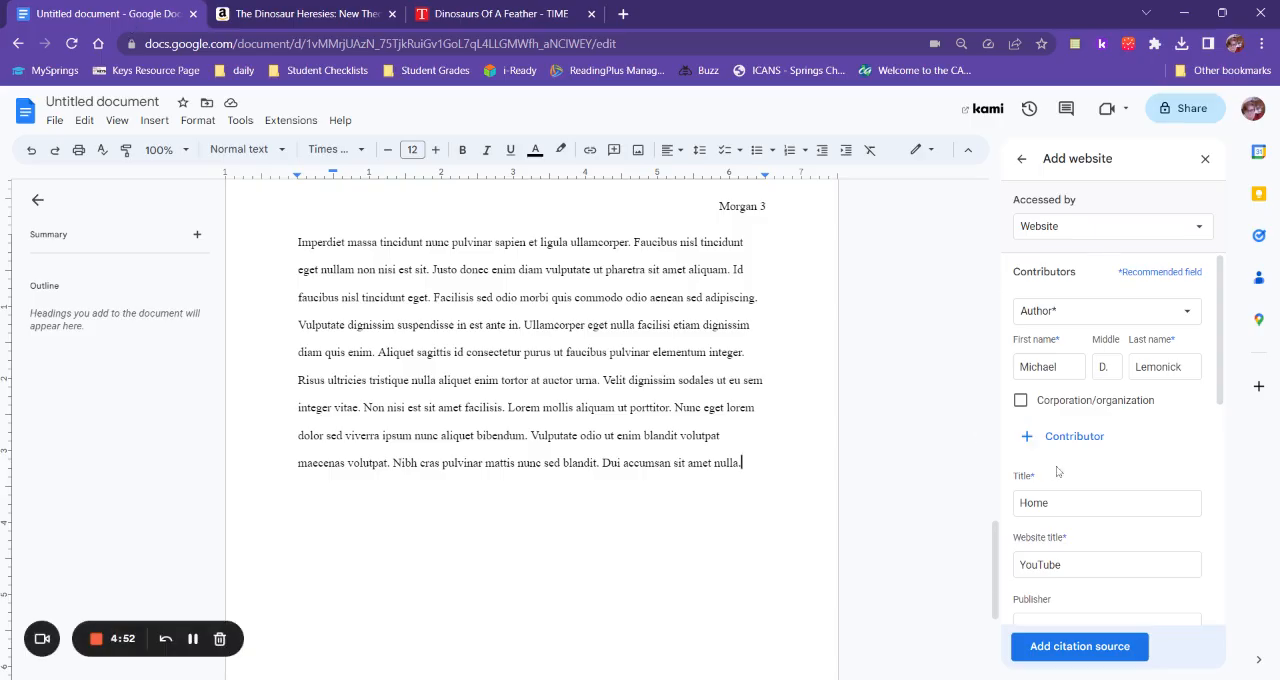
pyautogui.scroll(-2, 1062, 466)
pyautogui.scroll(2, 1062, 466)
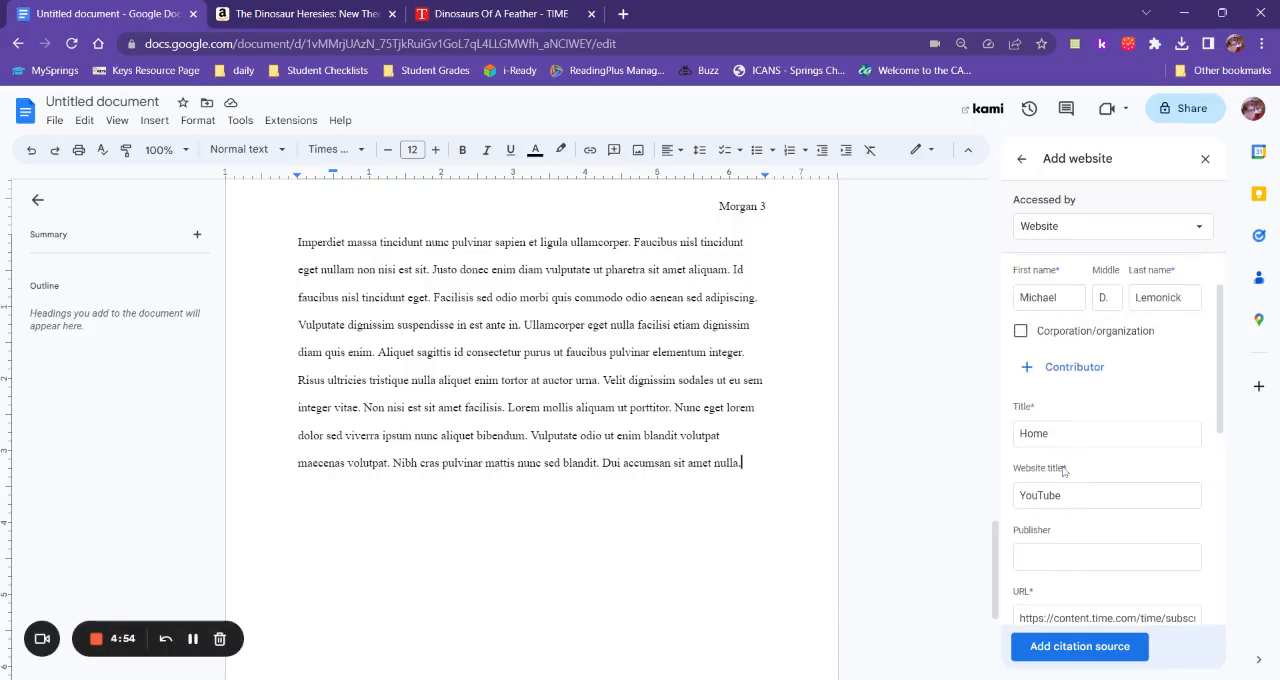
pyautogui.click(1066, 438)
pyautogui.hotkey('ctrl', 'a')
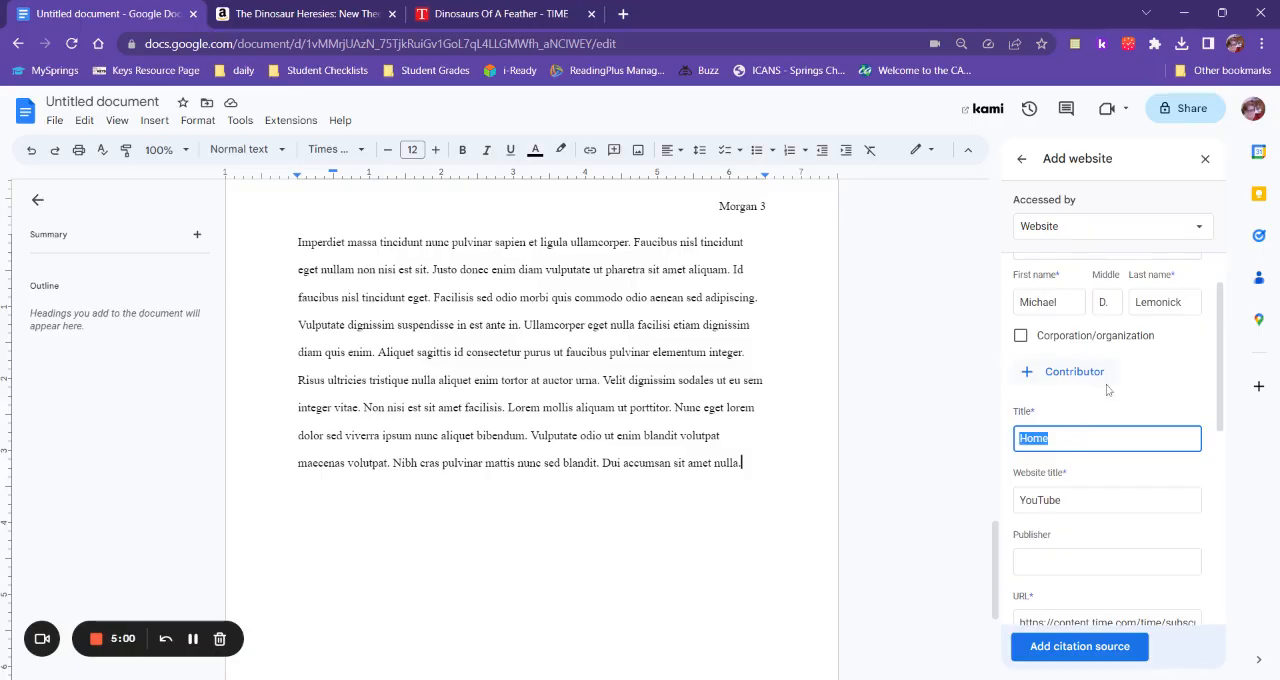
pyautogui.scroll(1, 1107, 389)
pyautogui.scroll(-2, 1107, 389)
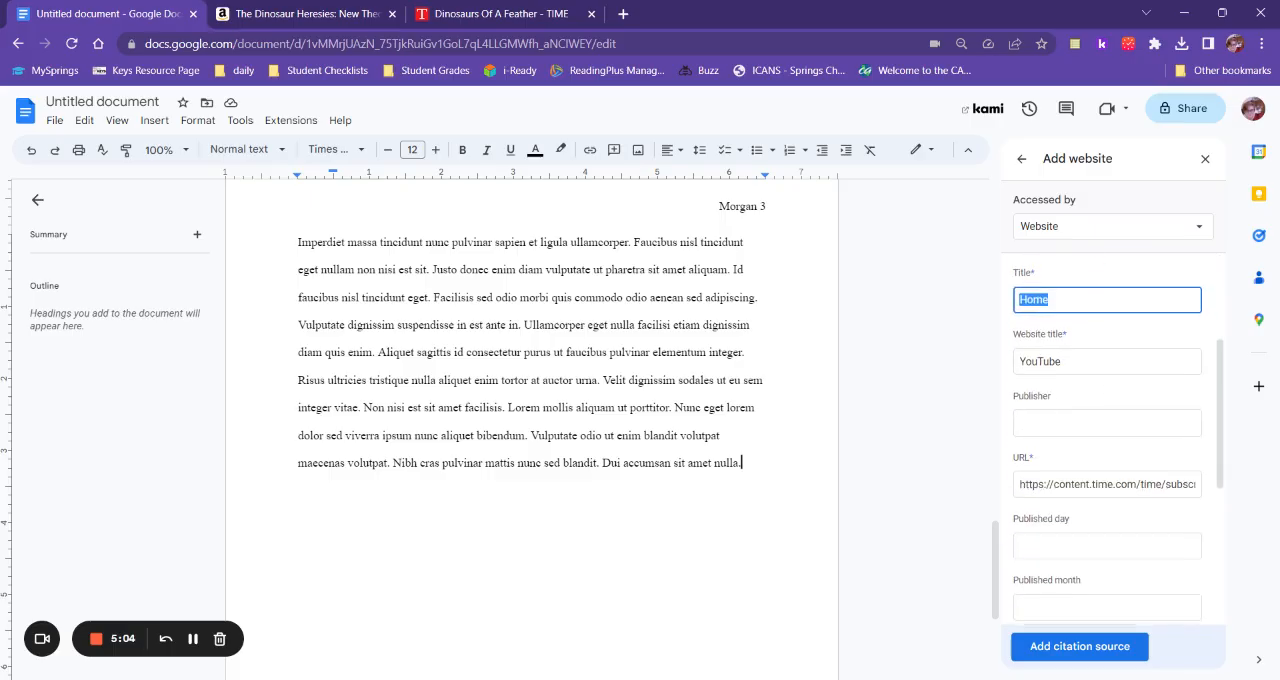
pyautogui.write('Dinosaurs of')
pyautogui.press('BackSpace')
pyautogui.press('BackSpace')
pyautogui.write('Of a Feather')
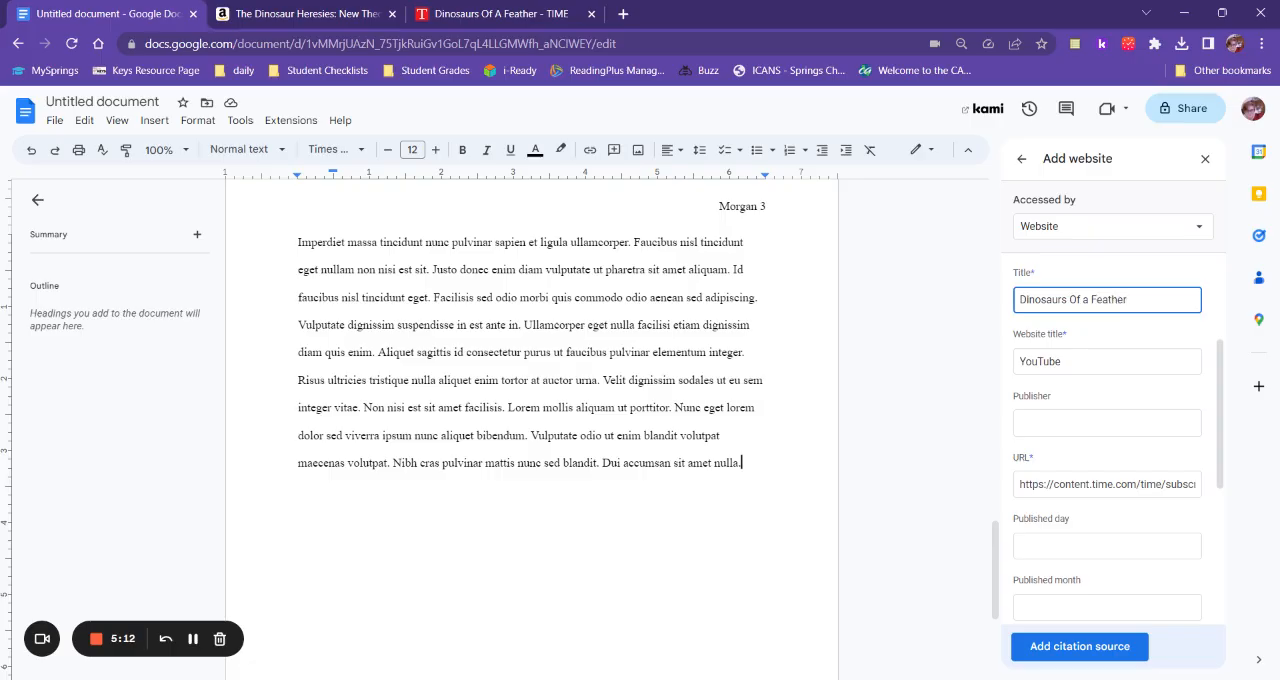
pyautogui.click(1078, 299)
pyautogui.press('BackSpace')
pyautogui.write('o')
# Replace the citation's website title with "Time".
pyautogui.click(1062, 361)
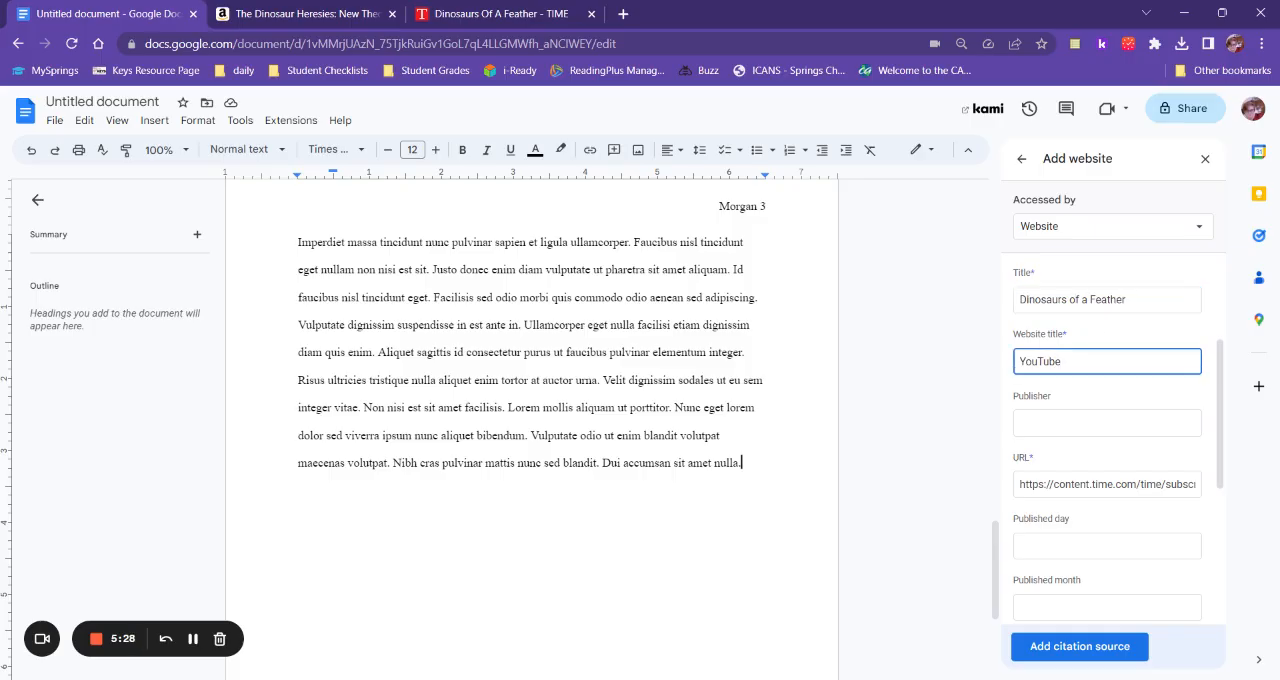
pyautogui.hotkey('ctrl', 'a')
pyautogui.write('Time')
# Check the publication date on the TIME article and set the citation's published day, month and year to 6 July 1998.
pyautogui.click(516, 12)
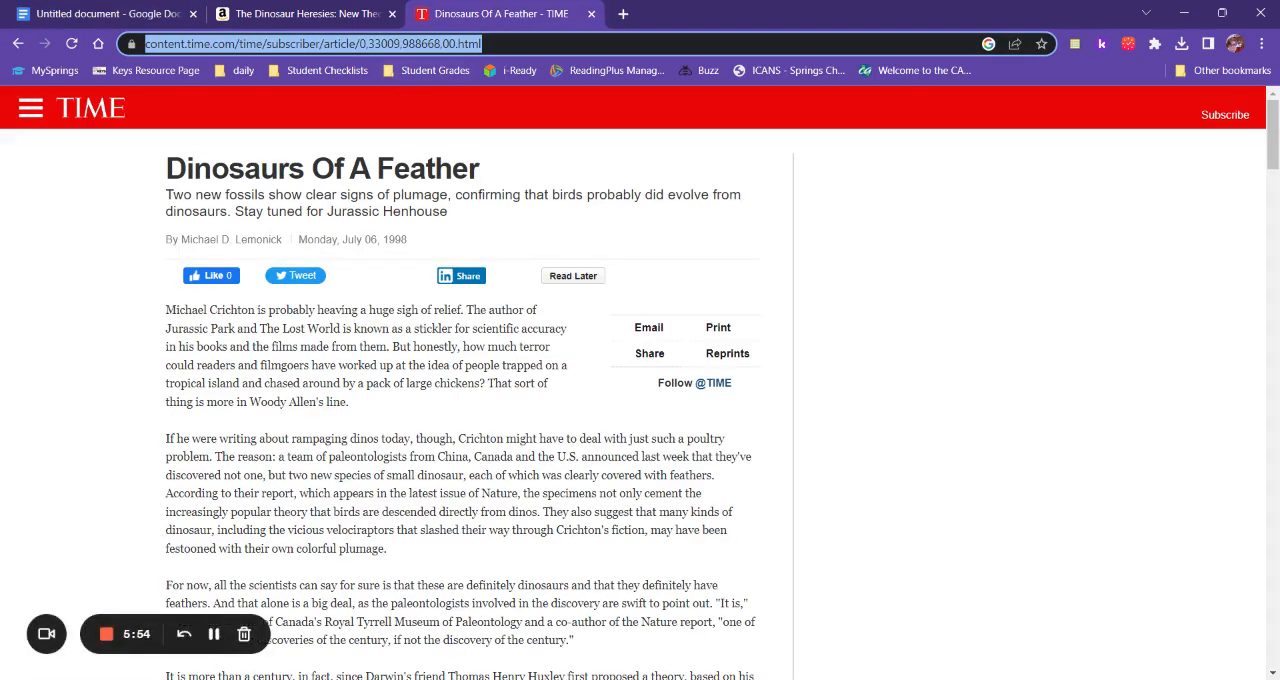
pyautogui.click(168, 16)
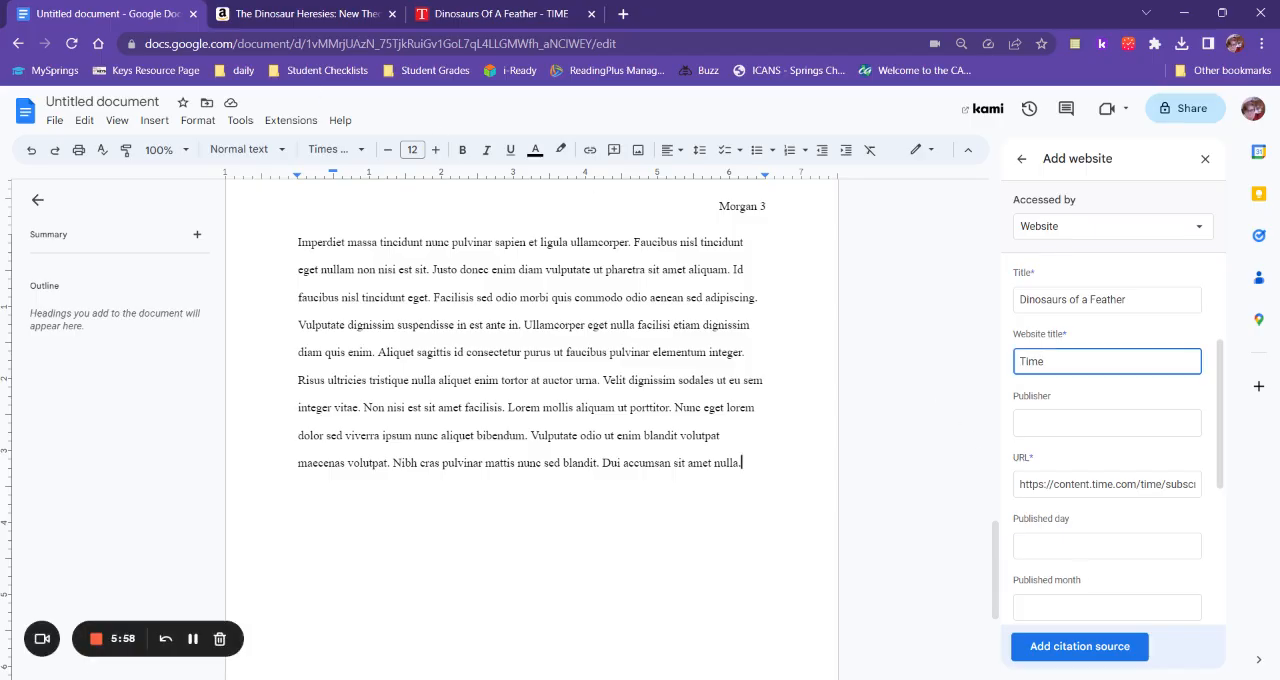
pyautogui.click(1080, 545)
pyautogui.write('6')
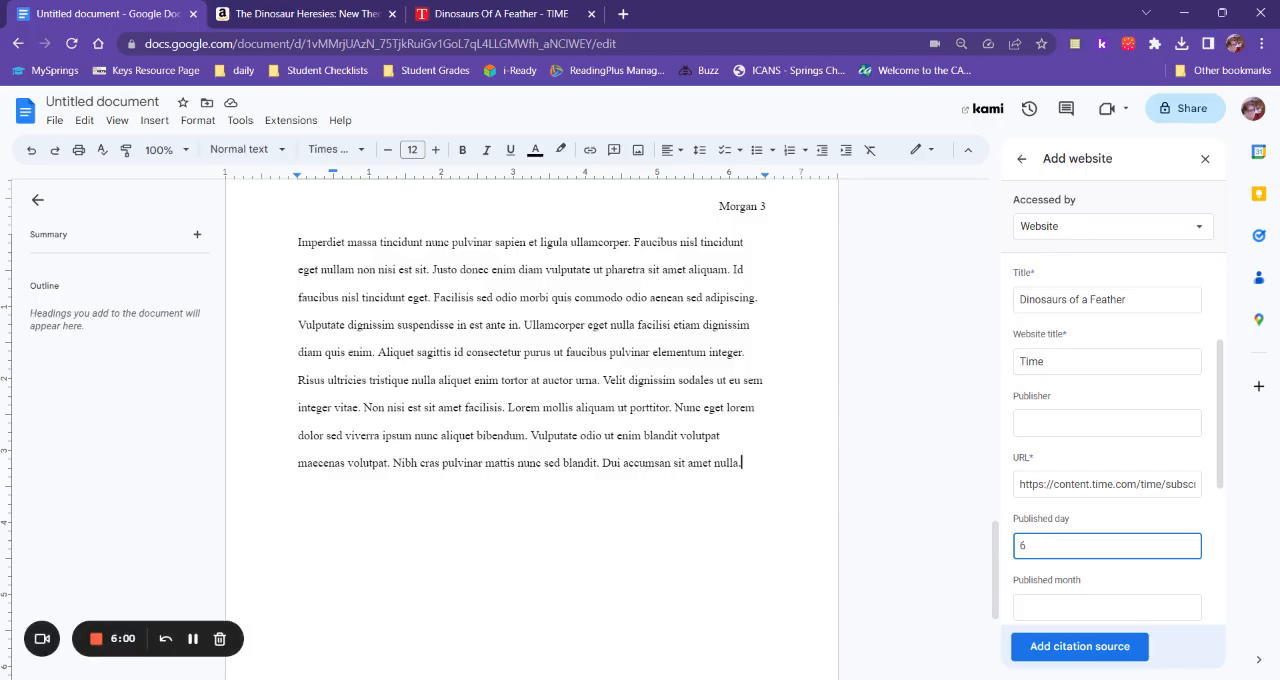
pyautogui.scroll(-2, 1066, 443)
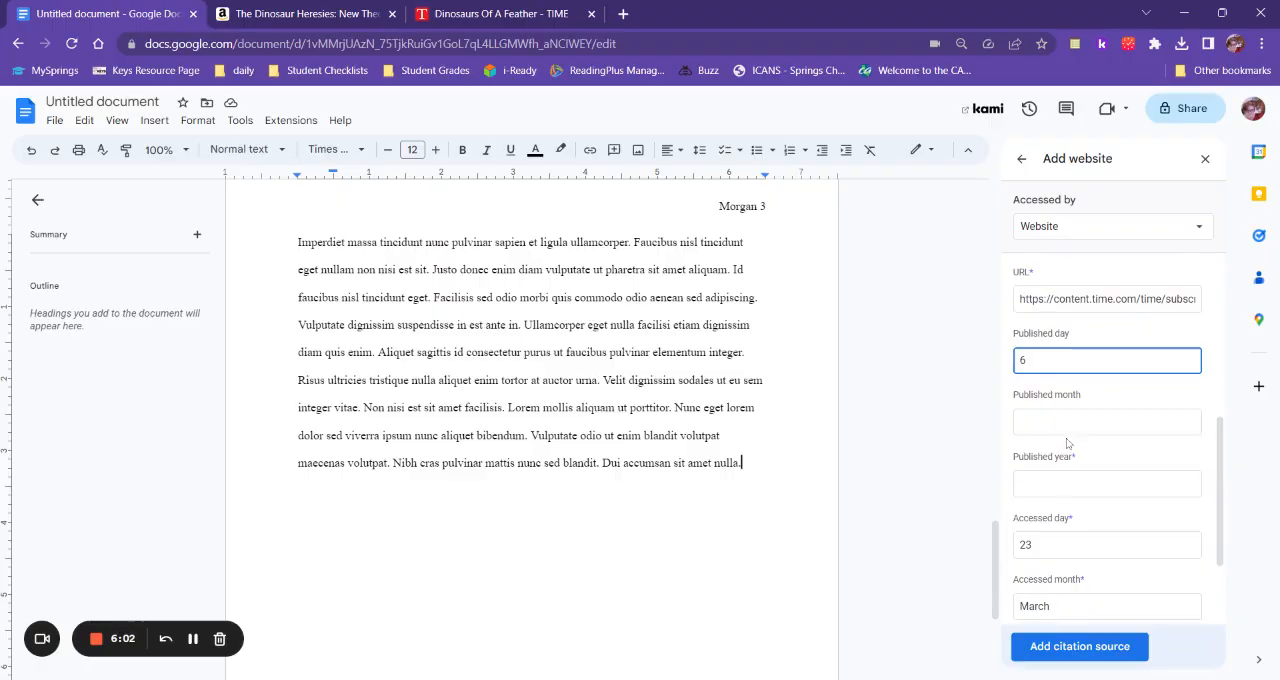
pyautogui.click(1066, 425)
pyautogui.write('Ju')
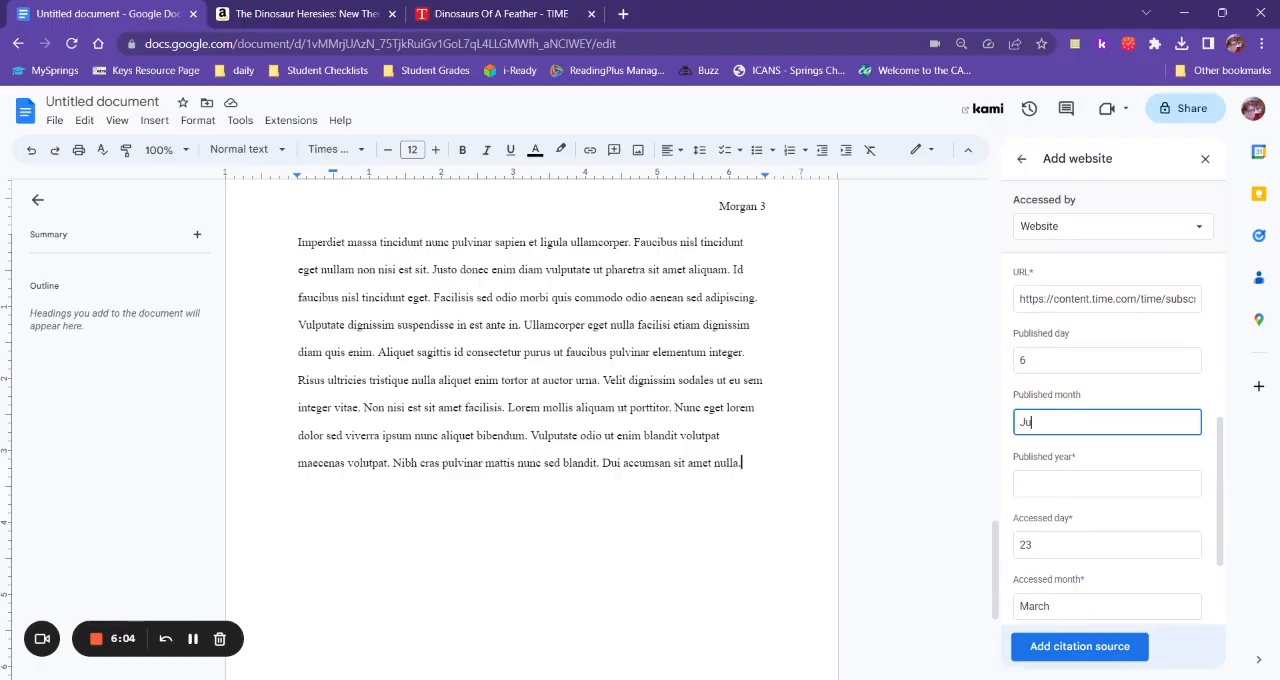
pyautogui.write('ly')
pyautogui.click(1068, 480)
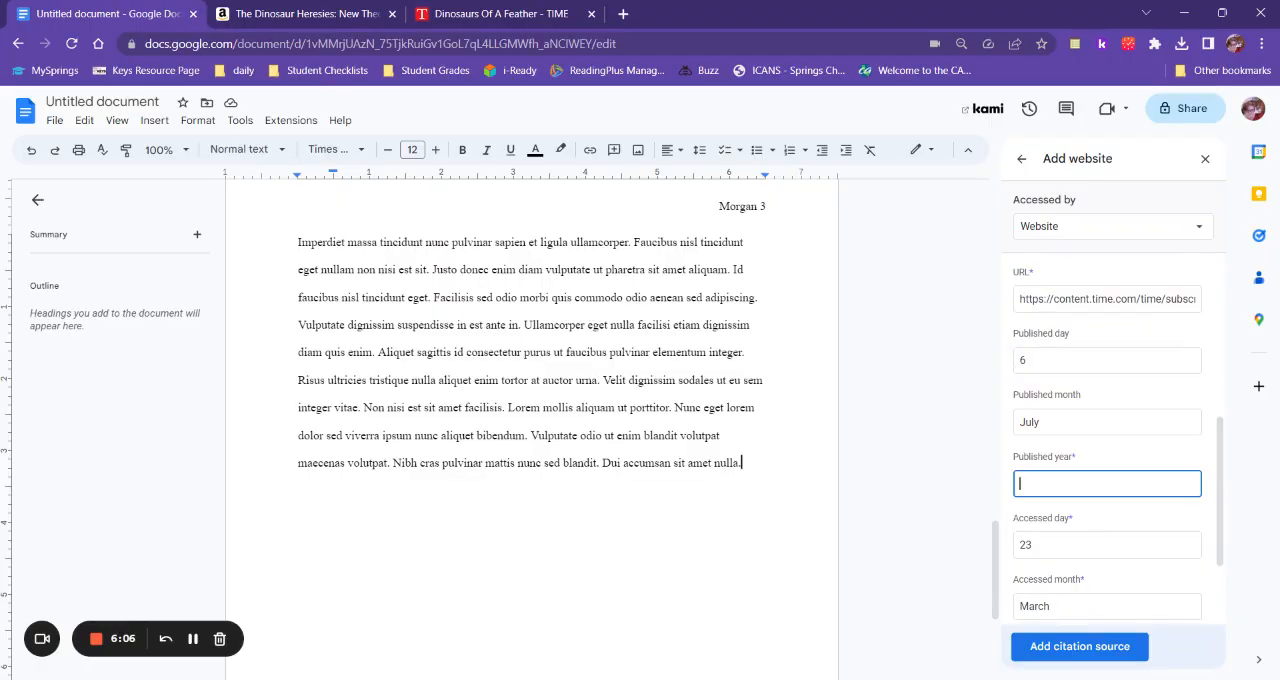
pyautogui.write('1998')
# Review the accessed date fields and add the TIME article as a citation source.
pyautogui.scroll(-2, 1072, 500)
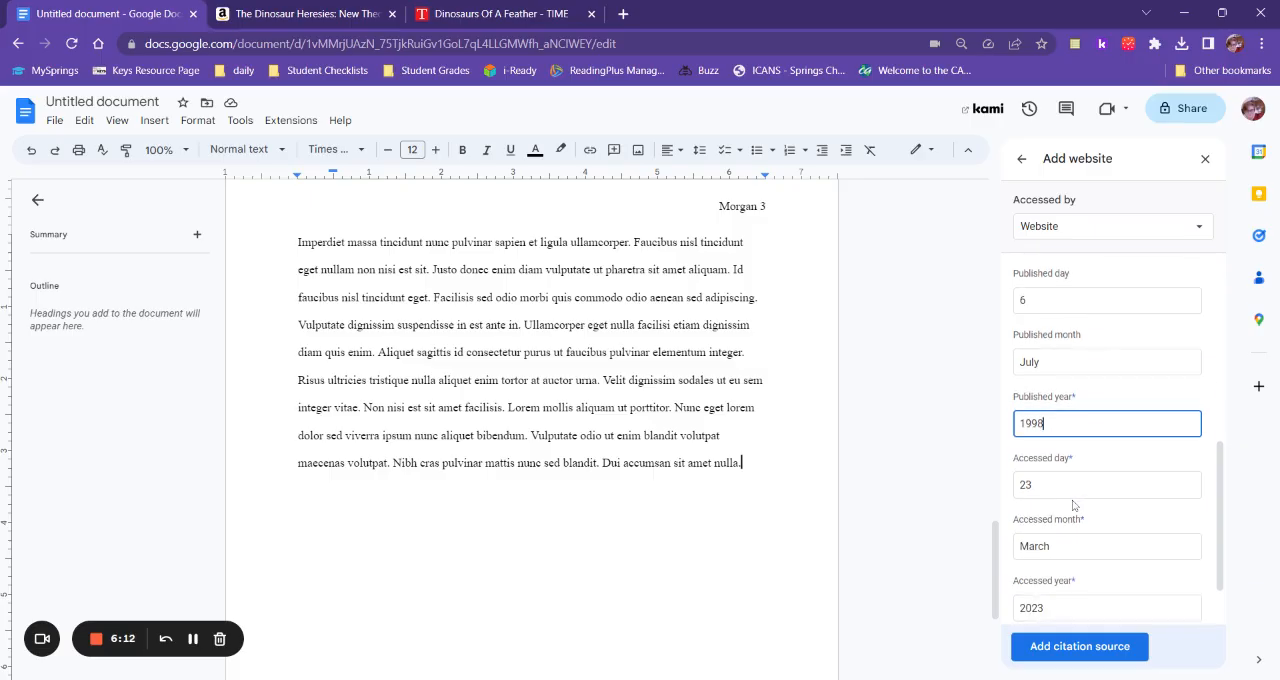
pyautogui.scroll(-2, 1072, 500)
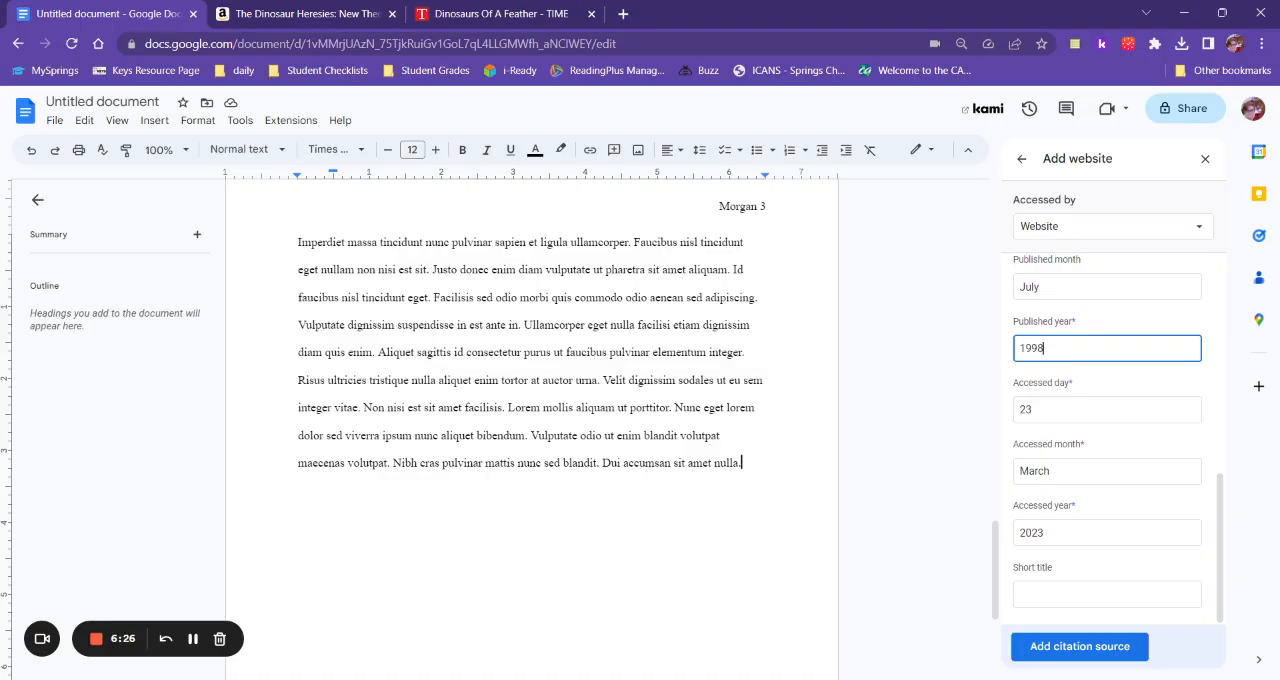
pyautogui.click(1062, 648)
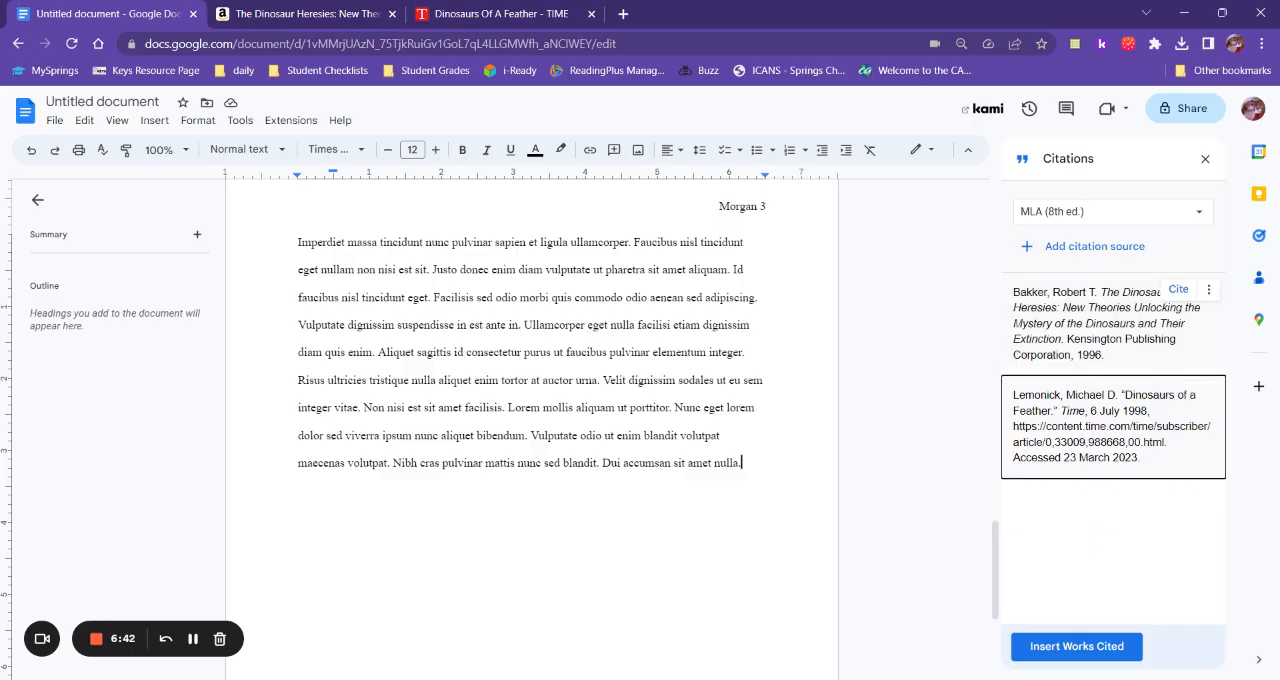
# Insert the Works Cited list at the end of the paper and start it on its own page with a page break.
pyautogui.click(1076, 656)
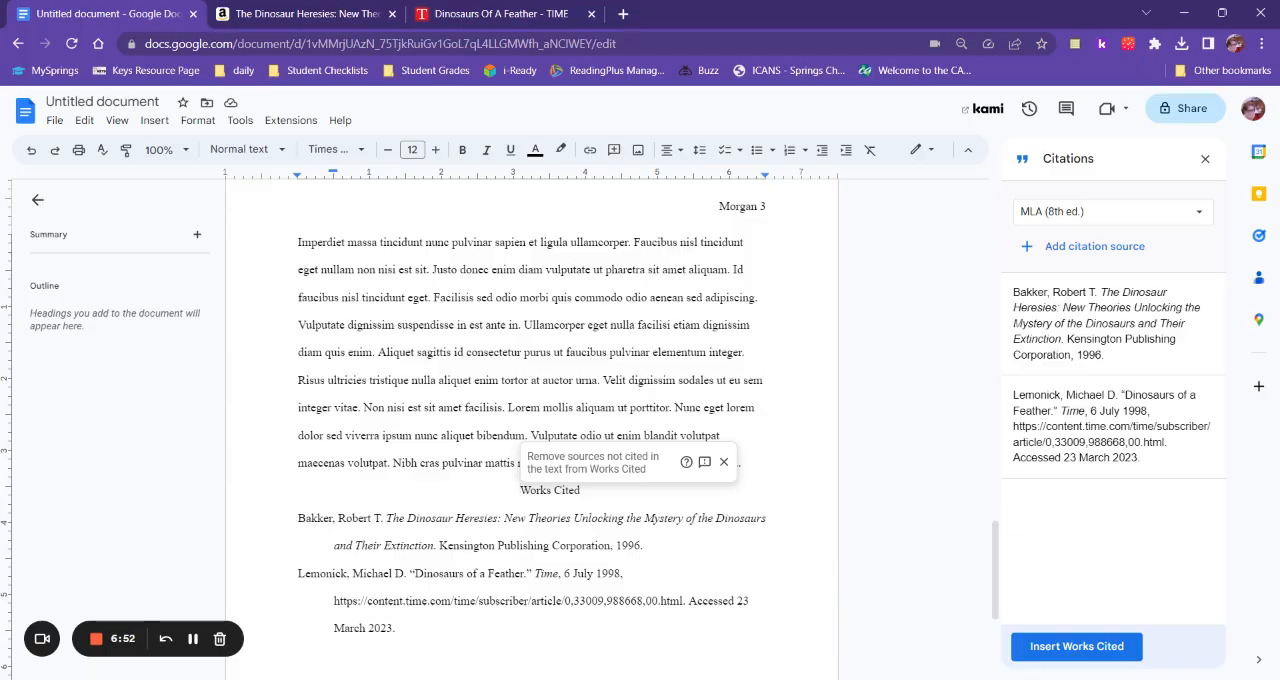
pyautogui.click(154, 121)
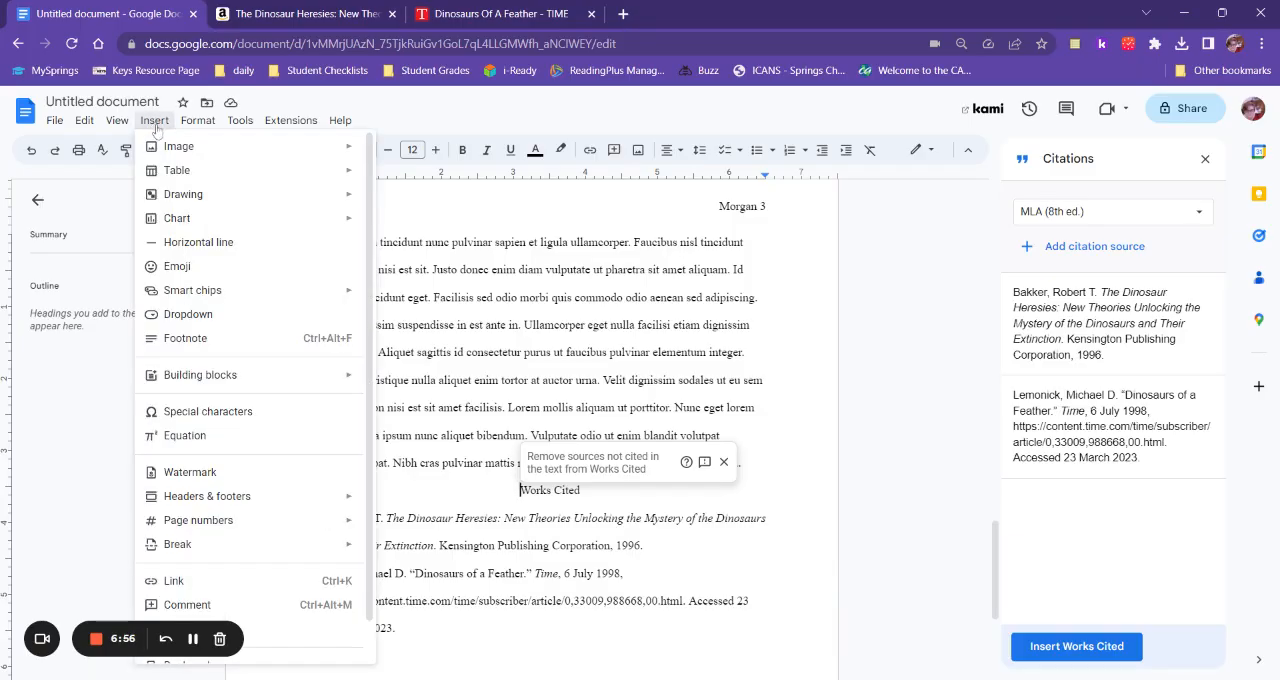
pyautogui.moveTo(244, 545)
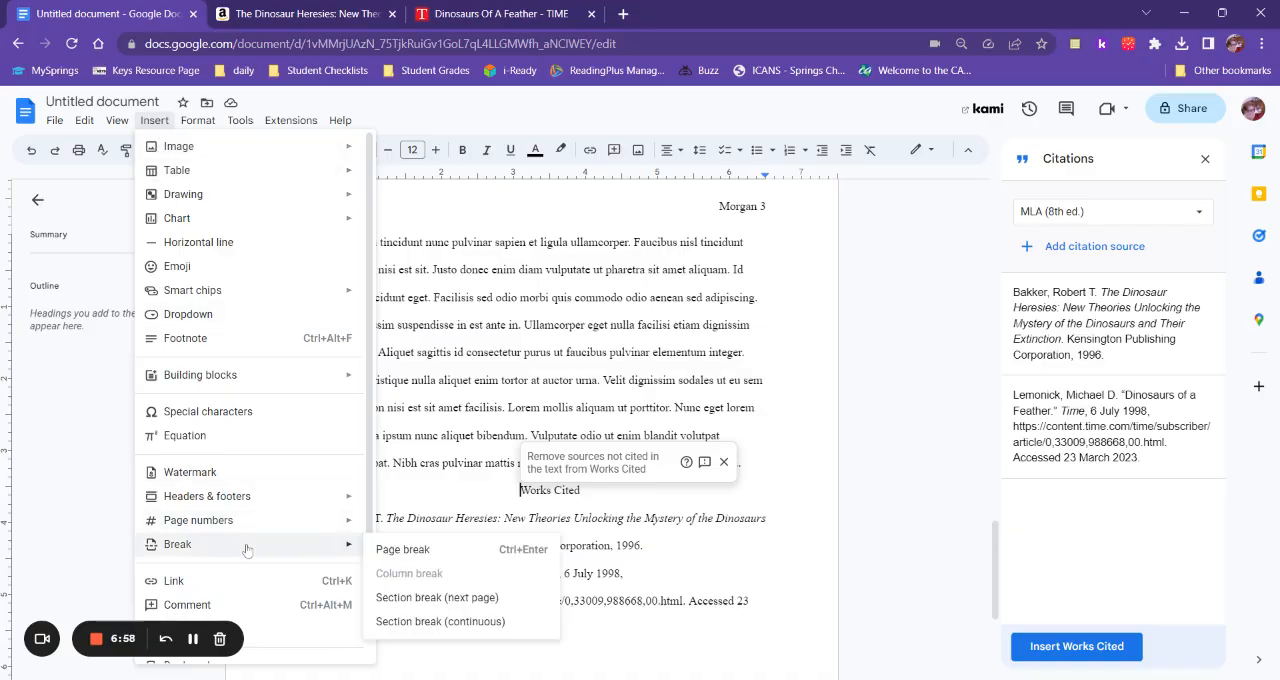
pyautogui.click(405, 551)
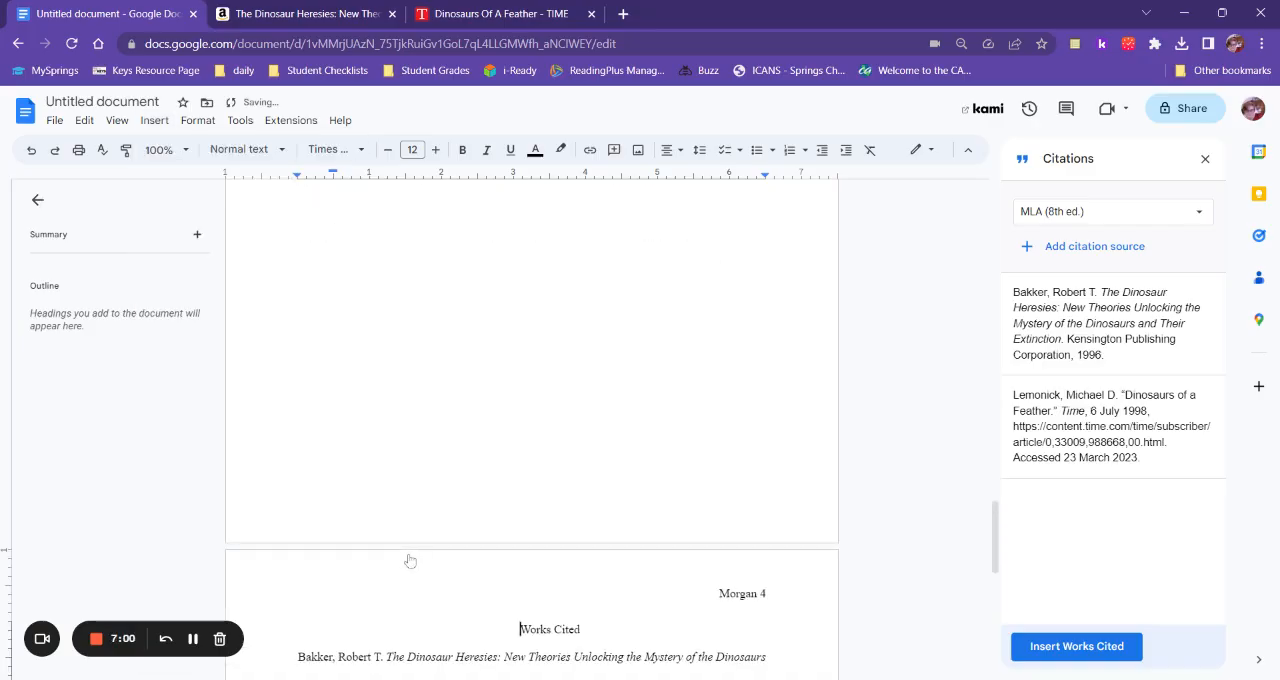
# Look over the new Works Cited page and the body text on the pages before it.
pyautogui.scroll(-3, 532, 430)
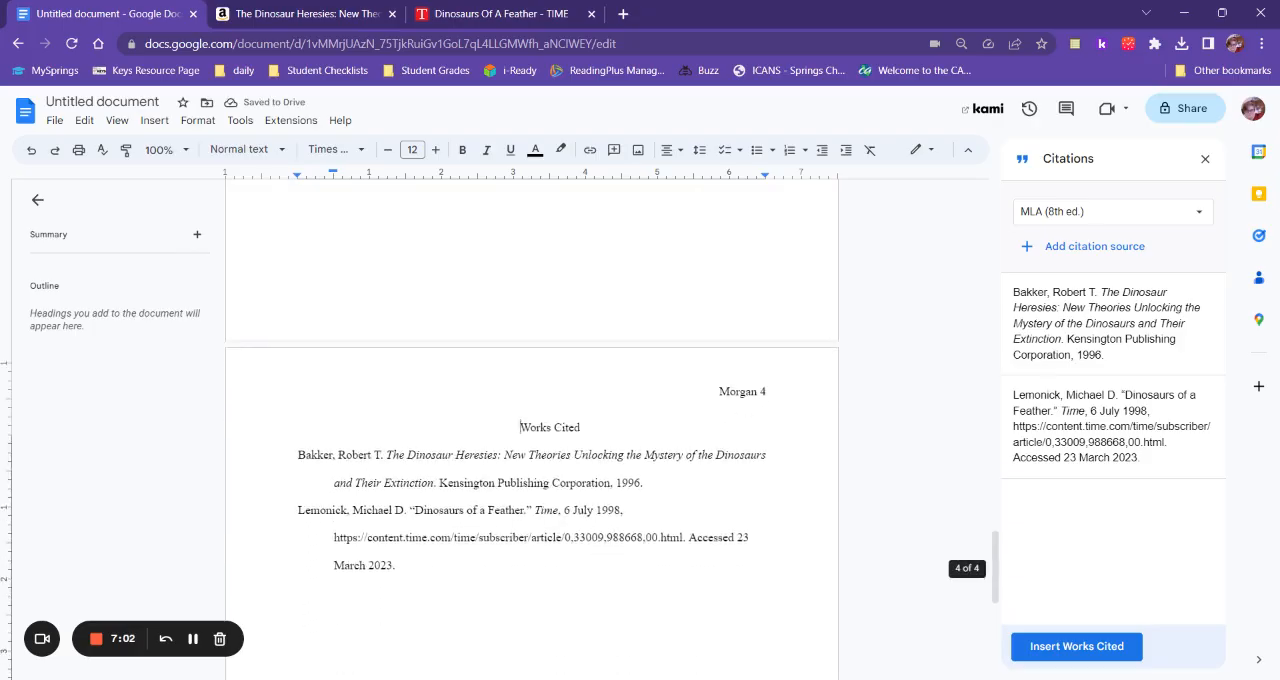
pyautogui.scroll(1, 532, 430)
pyautogui.scroll(3, 532, 430)
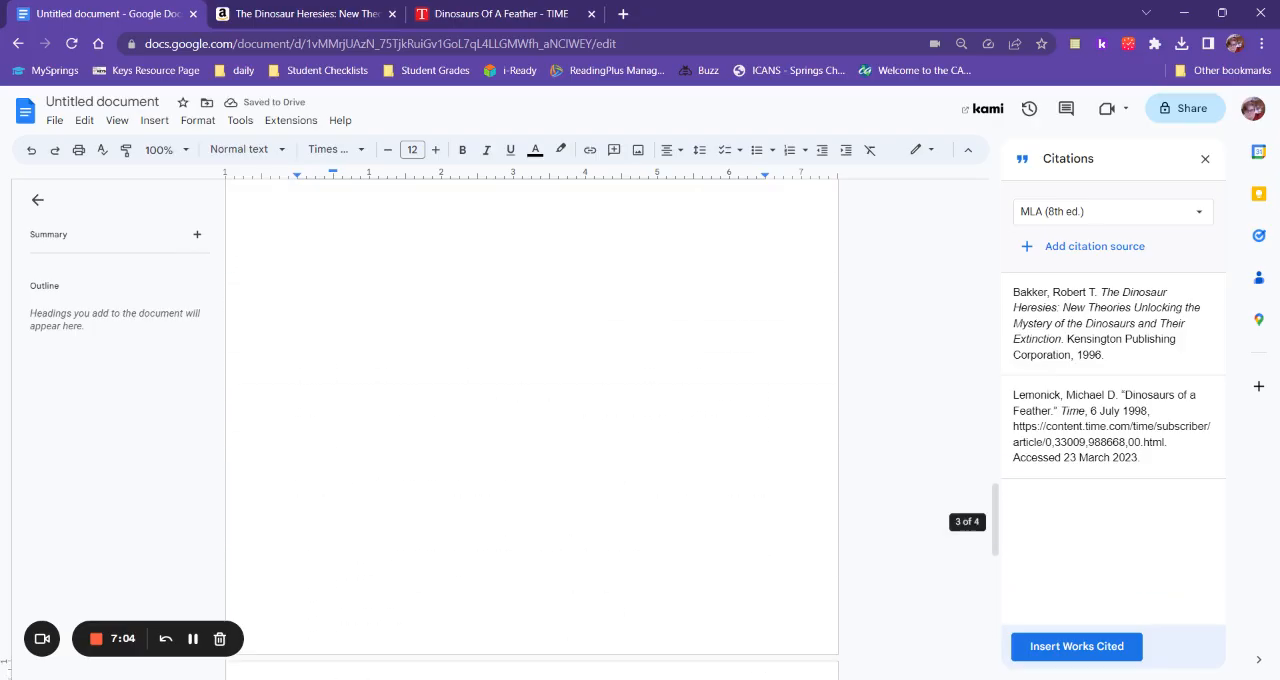
pyautogui.scroll(5, 532, 430)
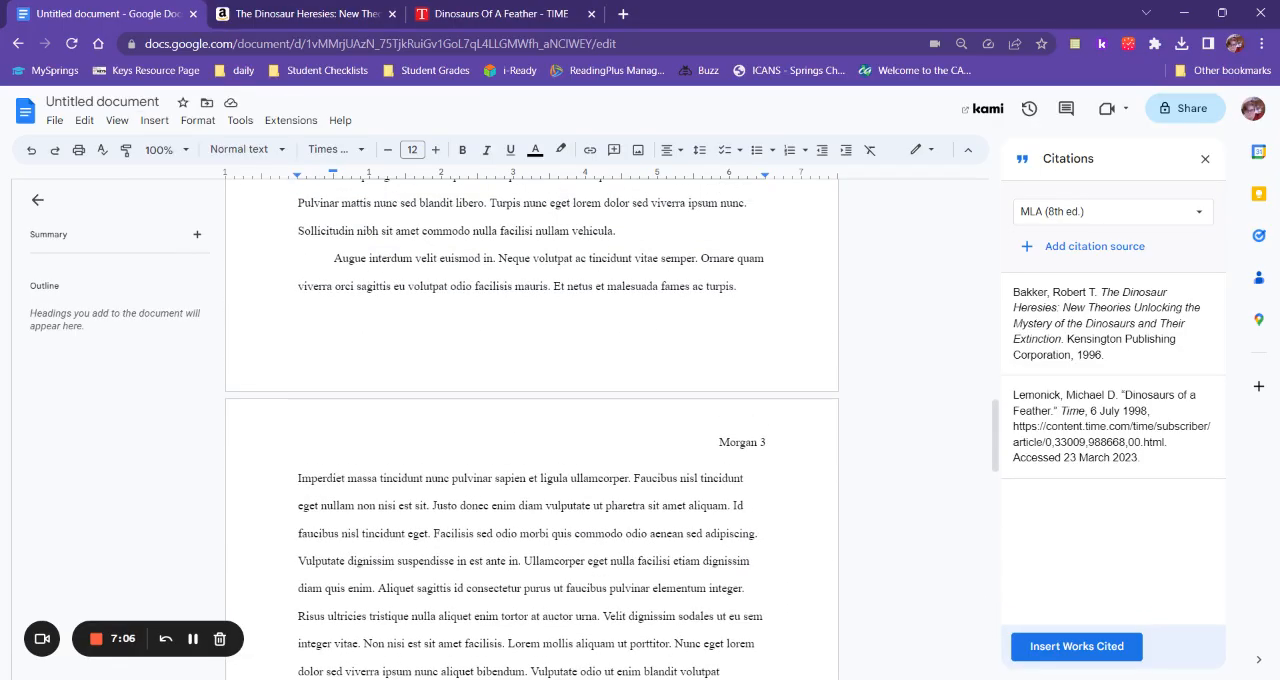
pyautogui.scroll(1, 532, 430)
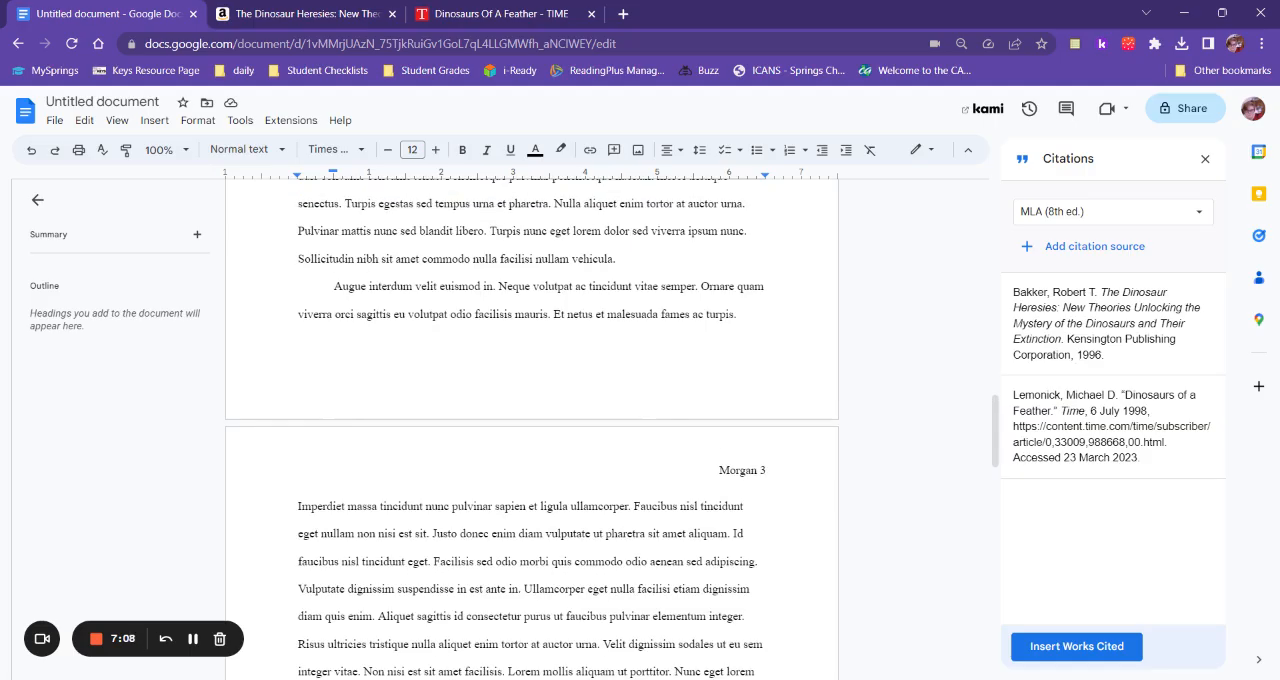
pyautogui.scroll(-2, 532, 430)
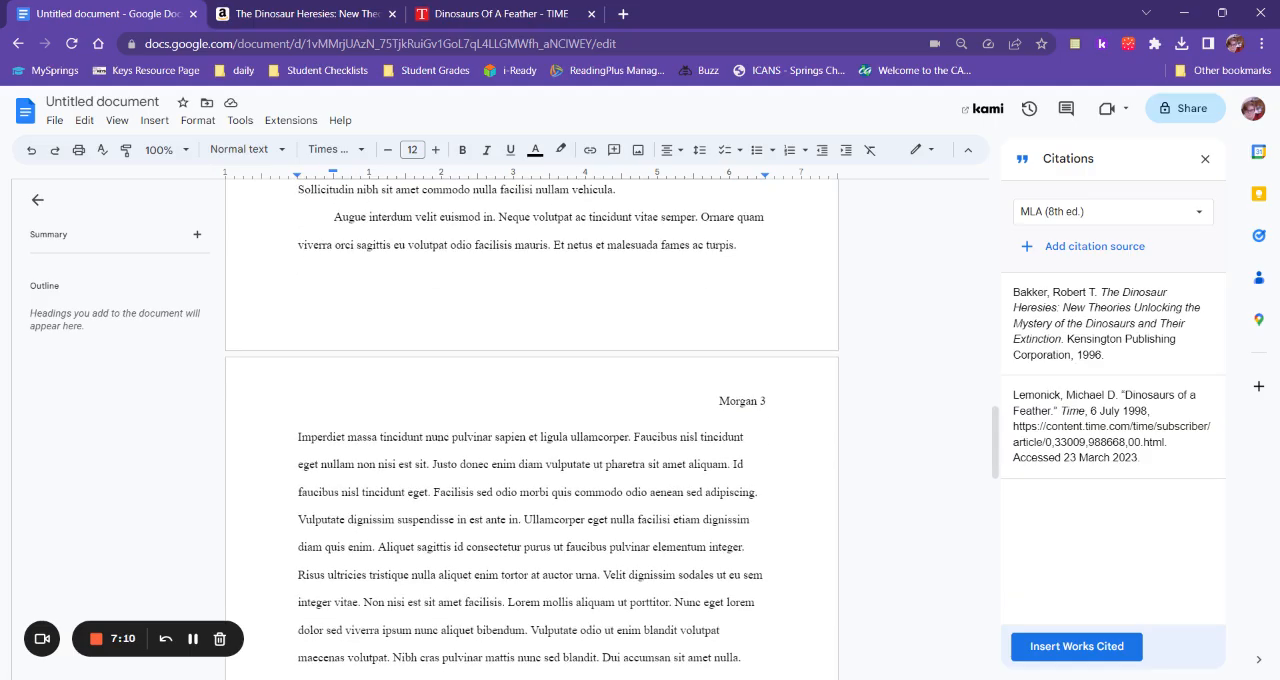
pyautogui.scroll(-4, 532, 430)
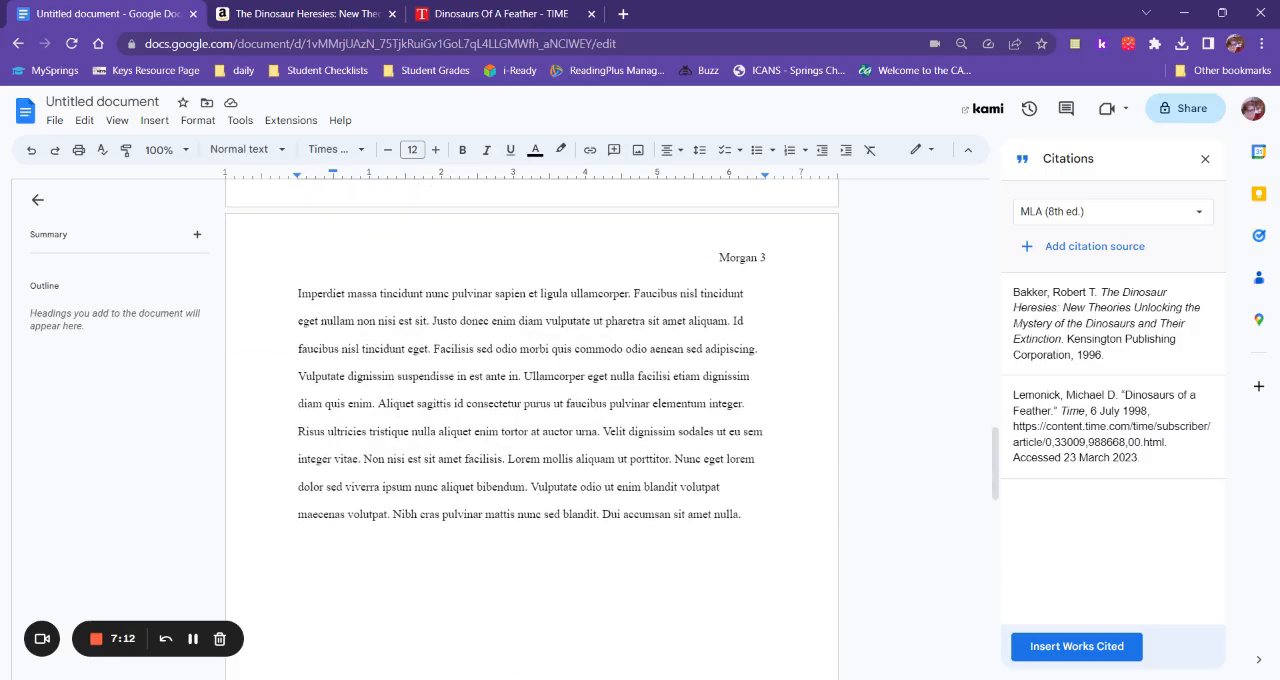